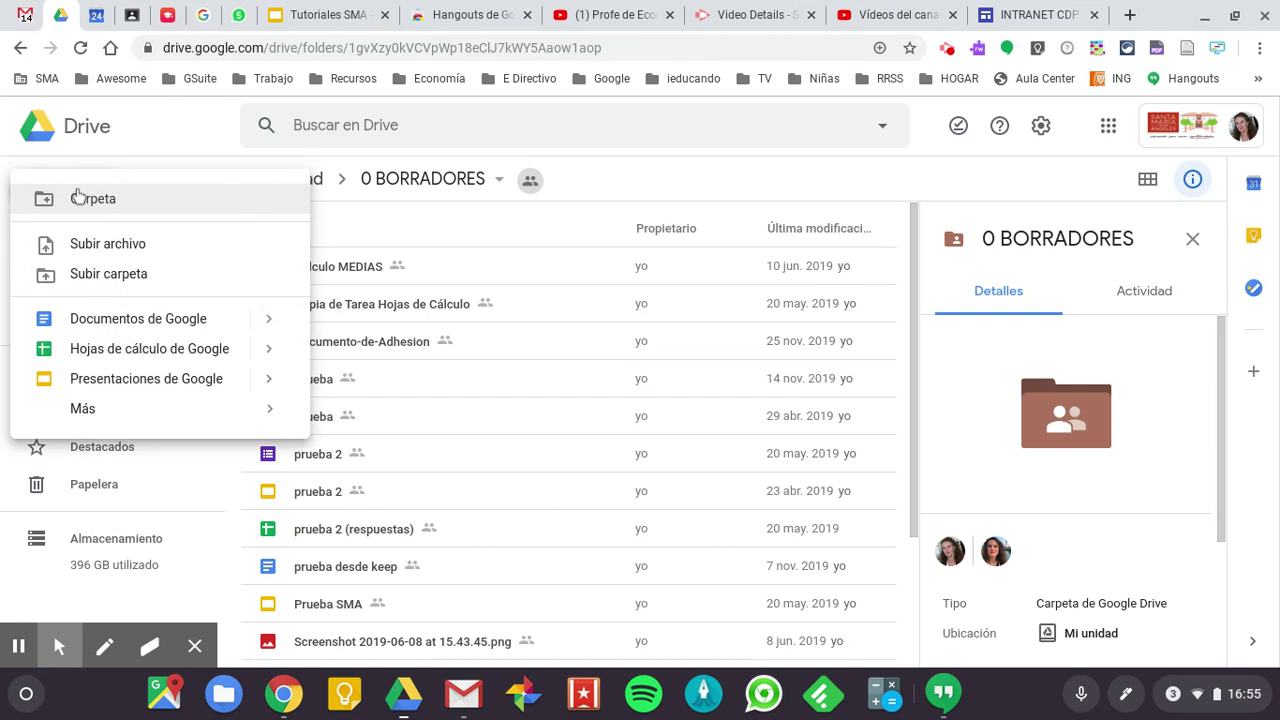
Create a blank Google Form in the shared 0 BORRADORES folder, accepting the folder's sharing permissions.
mouse_move(233, 413)
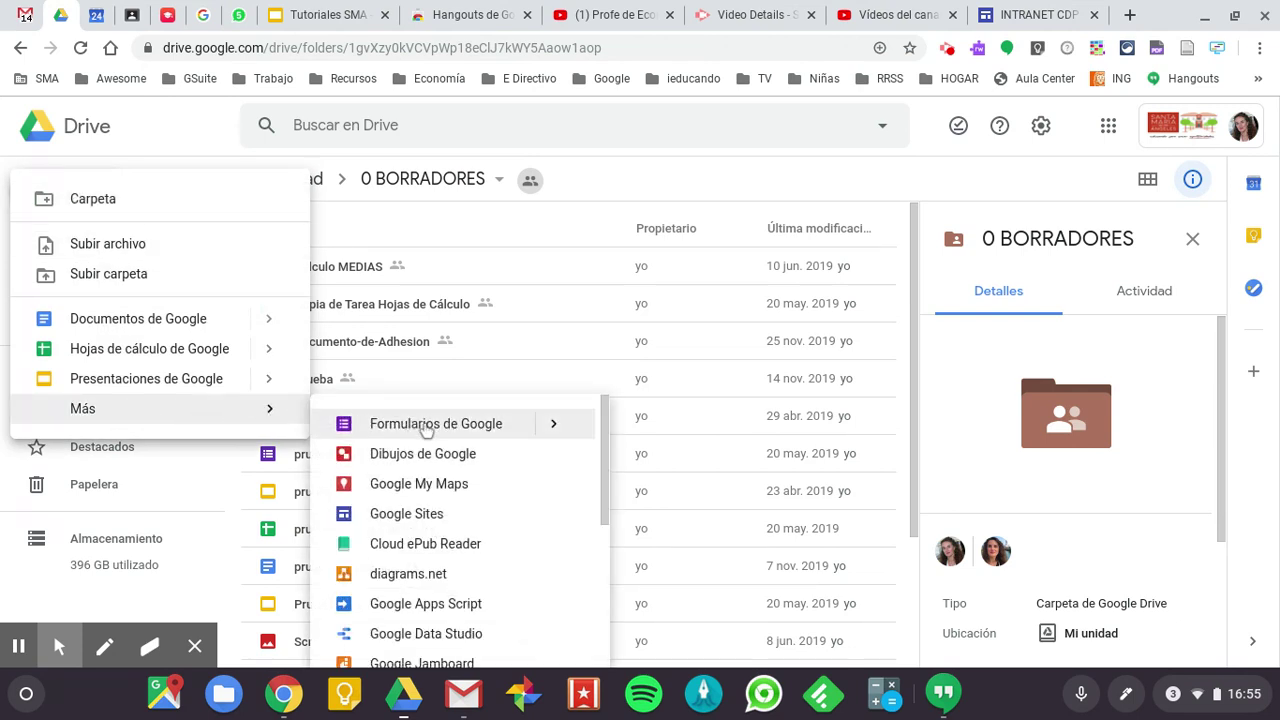
mouse_move(555, 425)
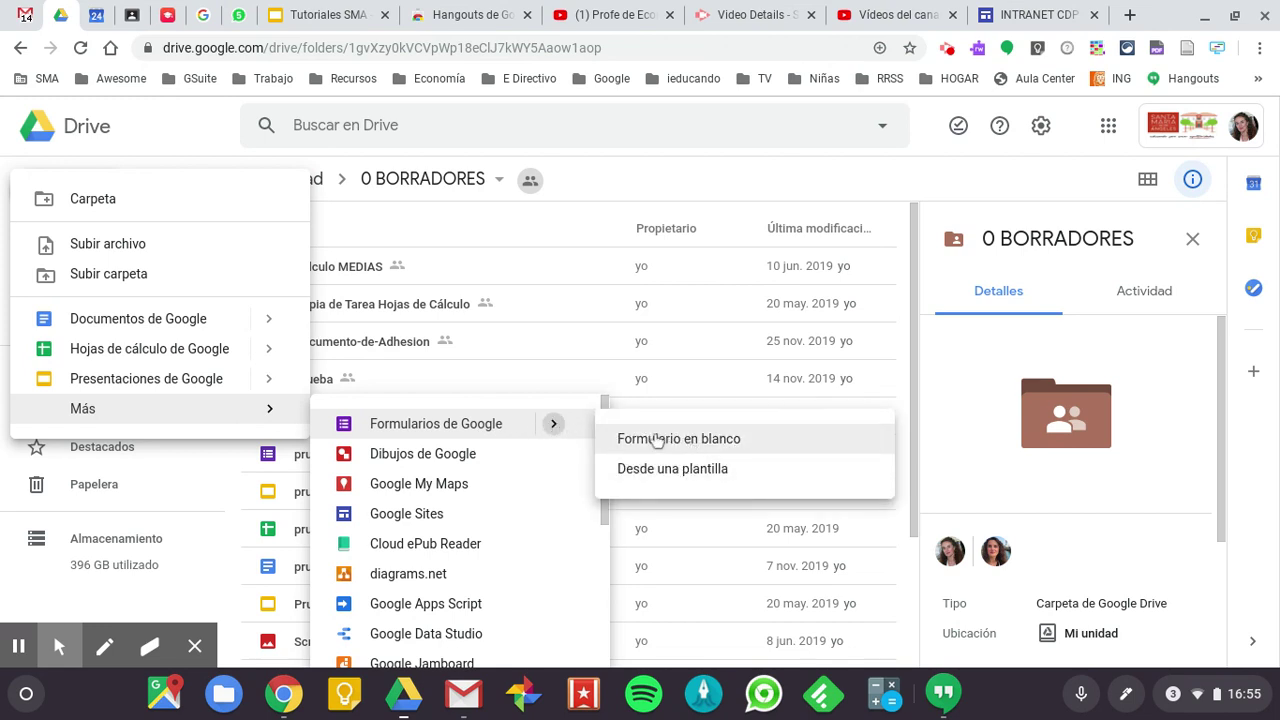
left_click(492, 427)
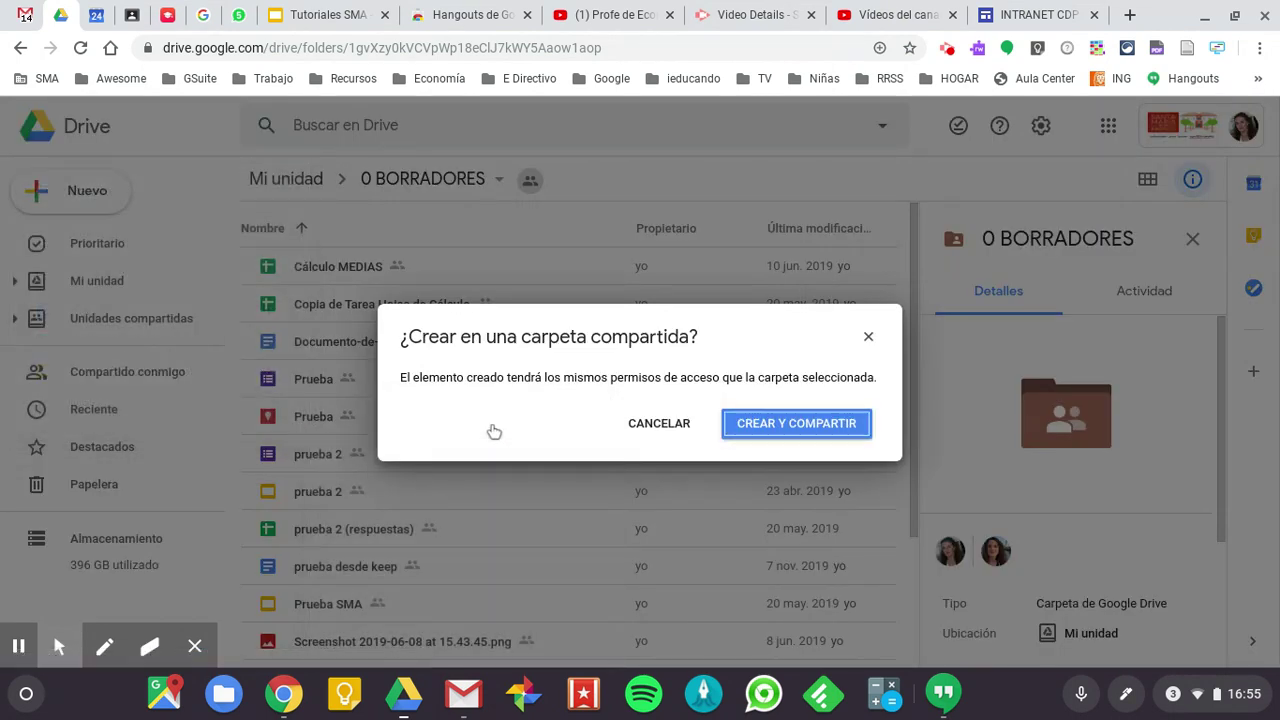
left_click(797, 424)
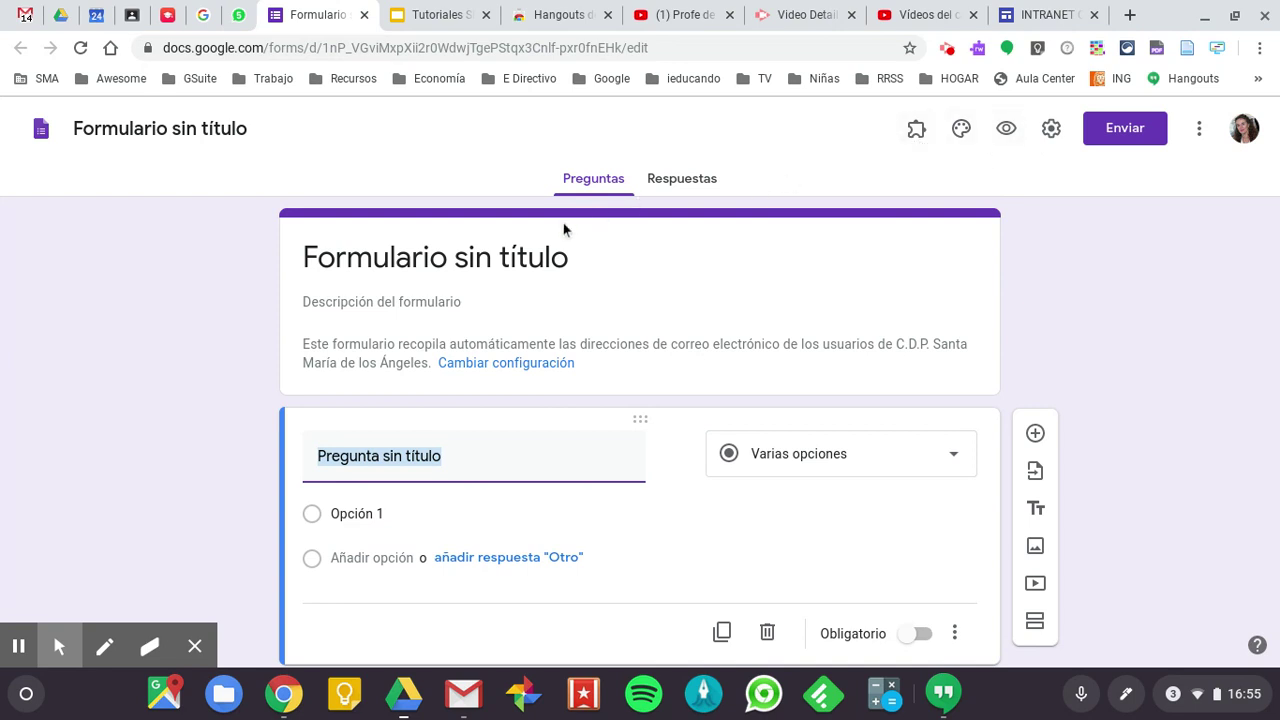
Title the form "Formulario de prueba" and apply the same name to the form file.
left_click(427, 257)
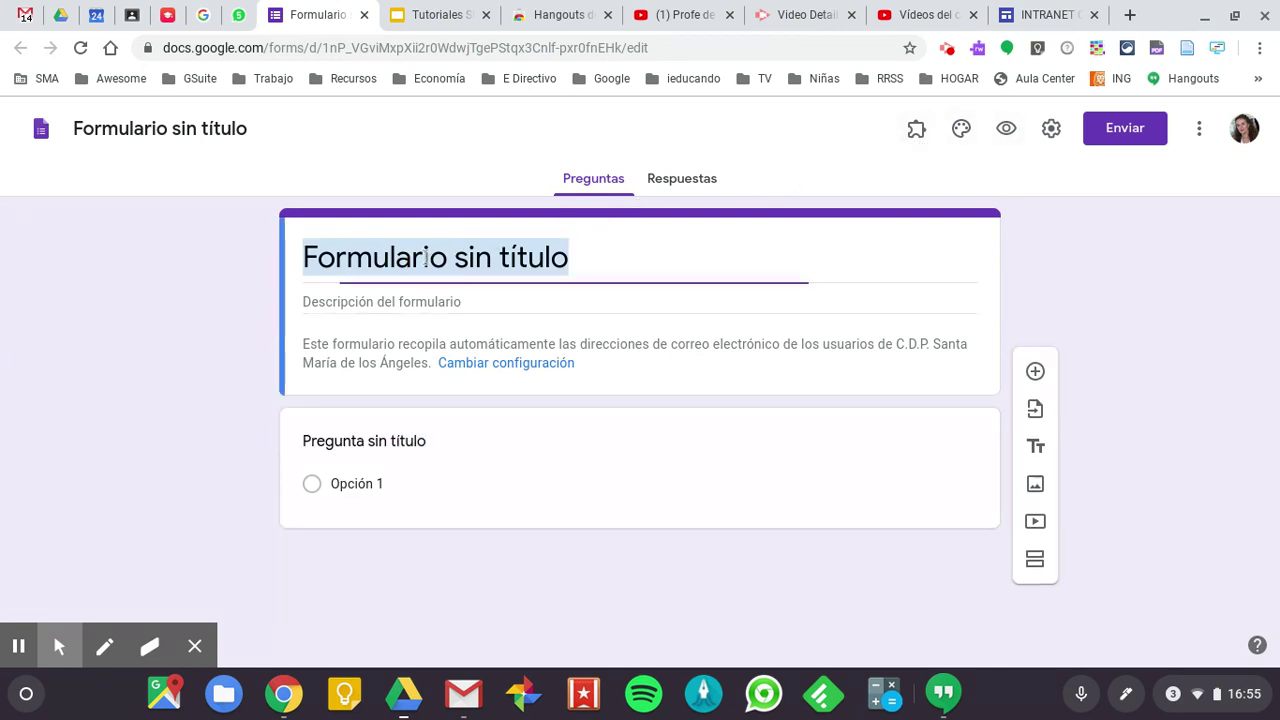
type("Formaula")
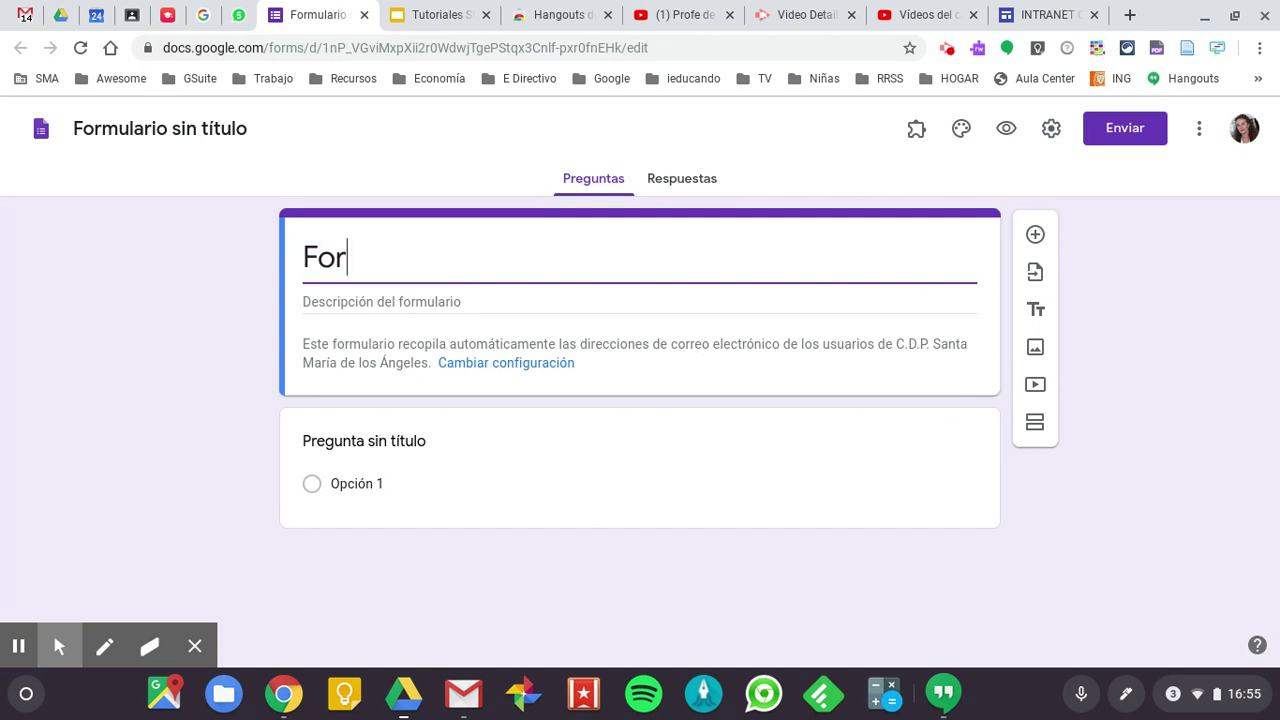
key("BackSpace")
key("BackSpace")
key("BackSpace")
key("BackSpace")
type("ulario de prueba")
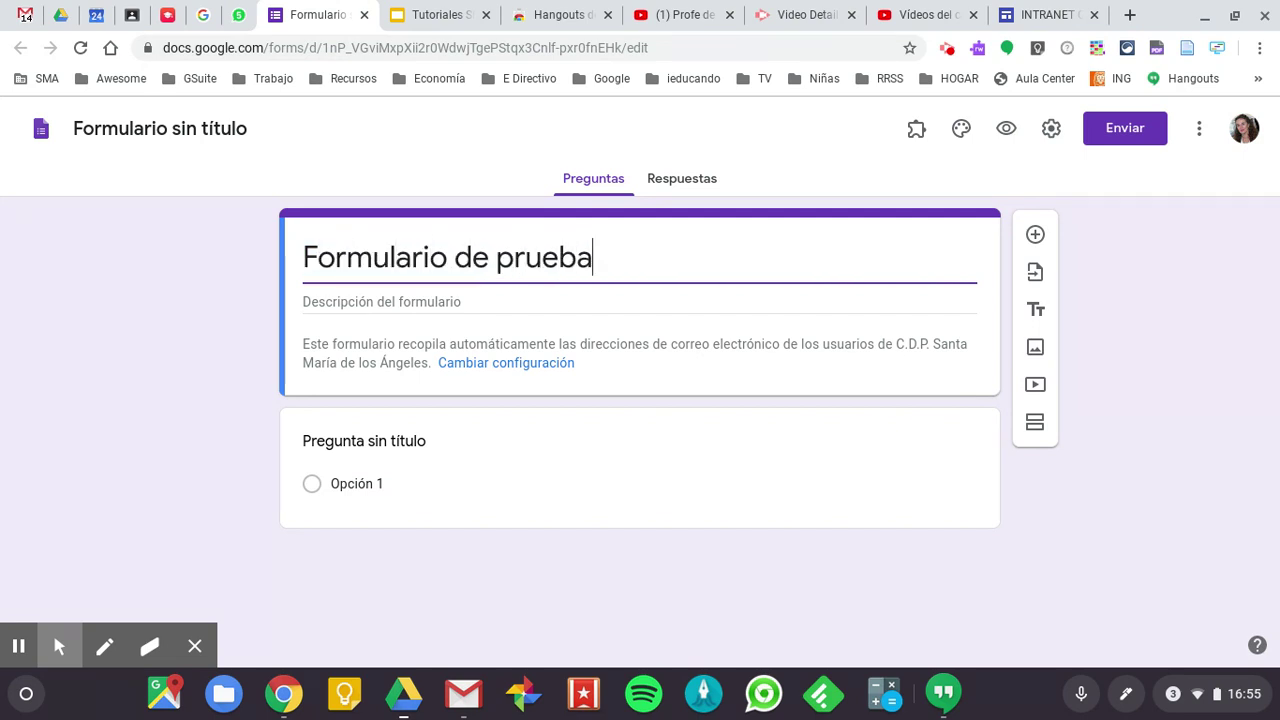
left_click(370, 178)
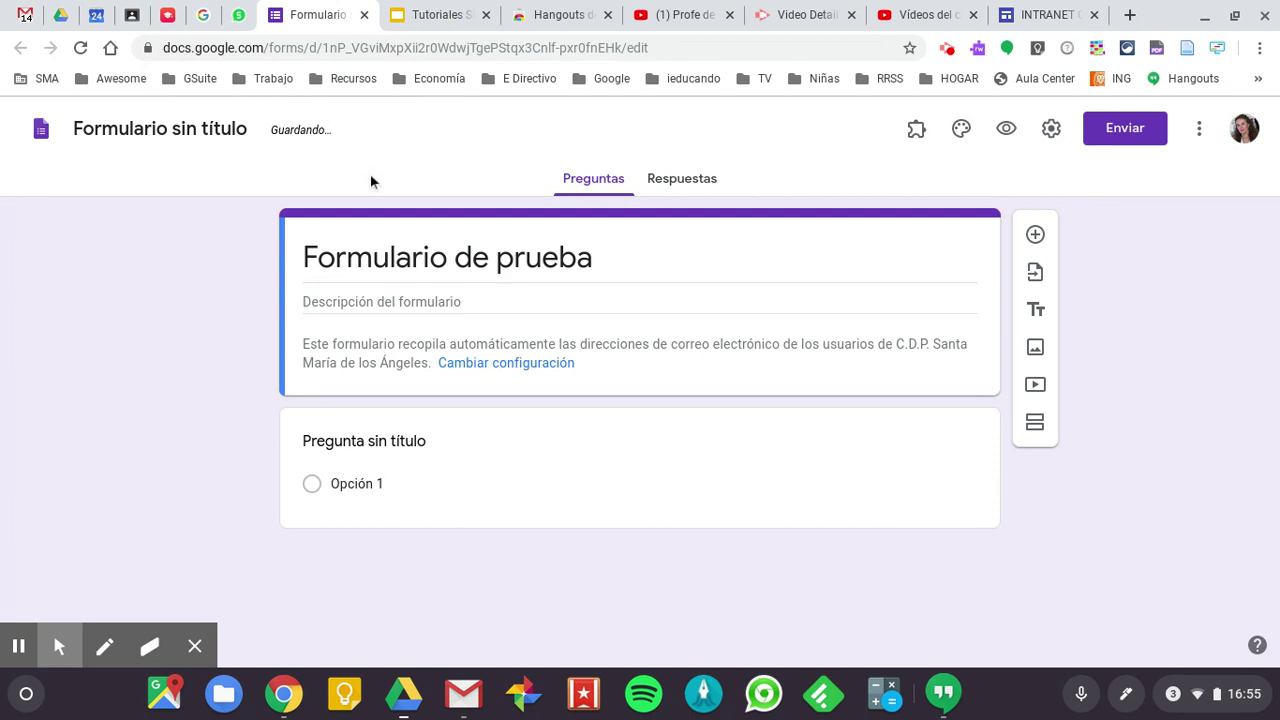
left_click(214, 126)
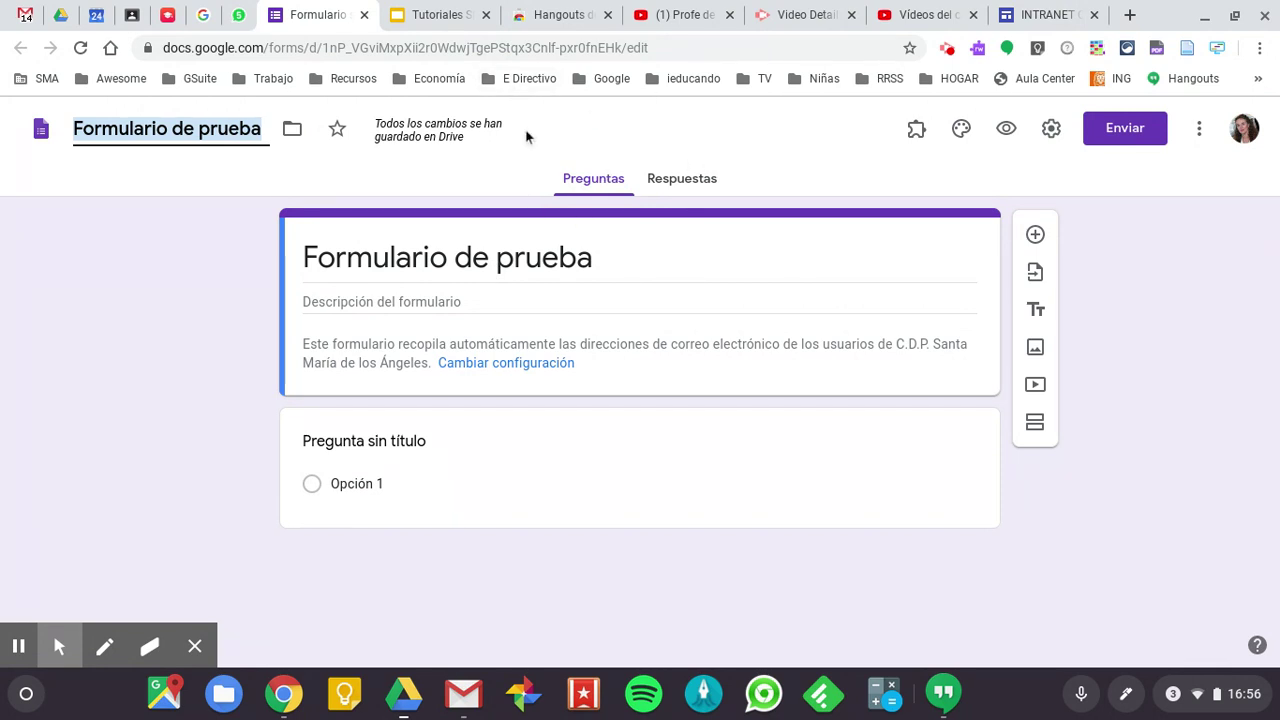
Set the form's theme colour to green #4caf50 and its background to the medium green shade.
left_click(961, 131)
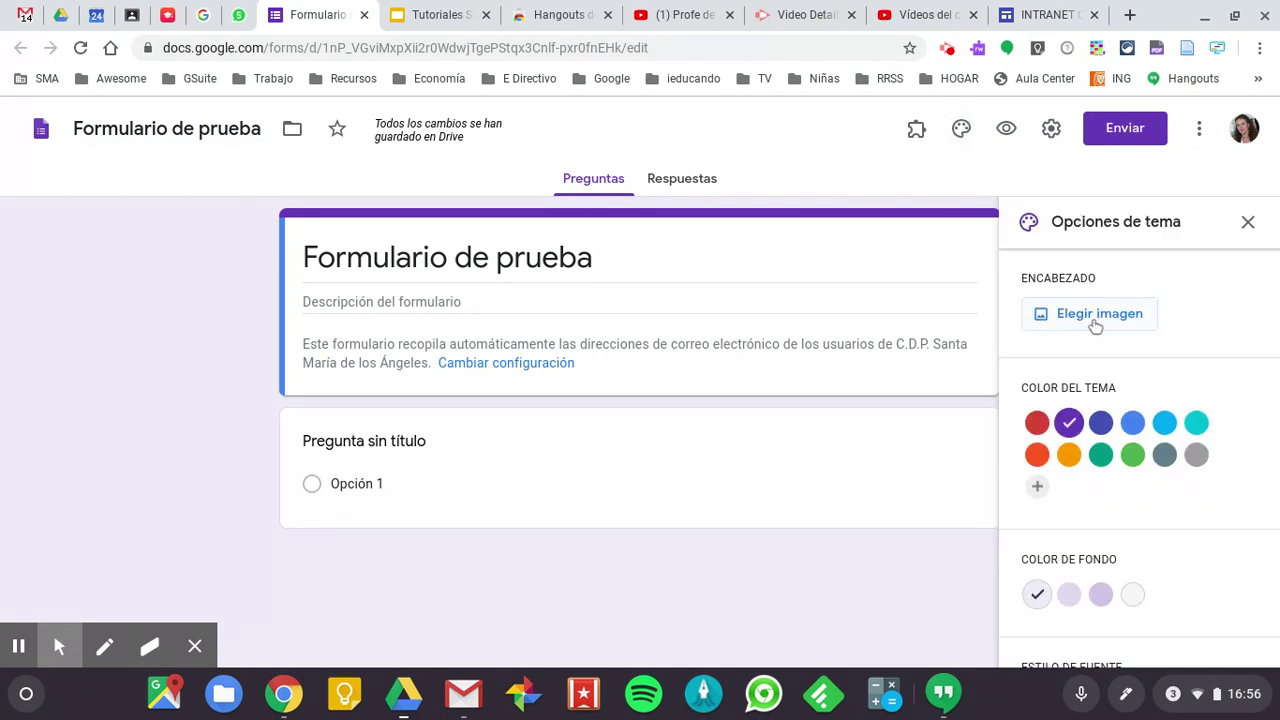
left_click(1037, 423)
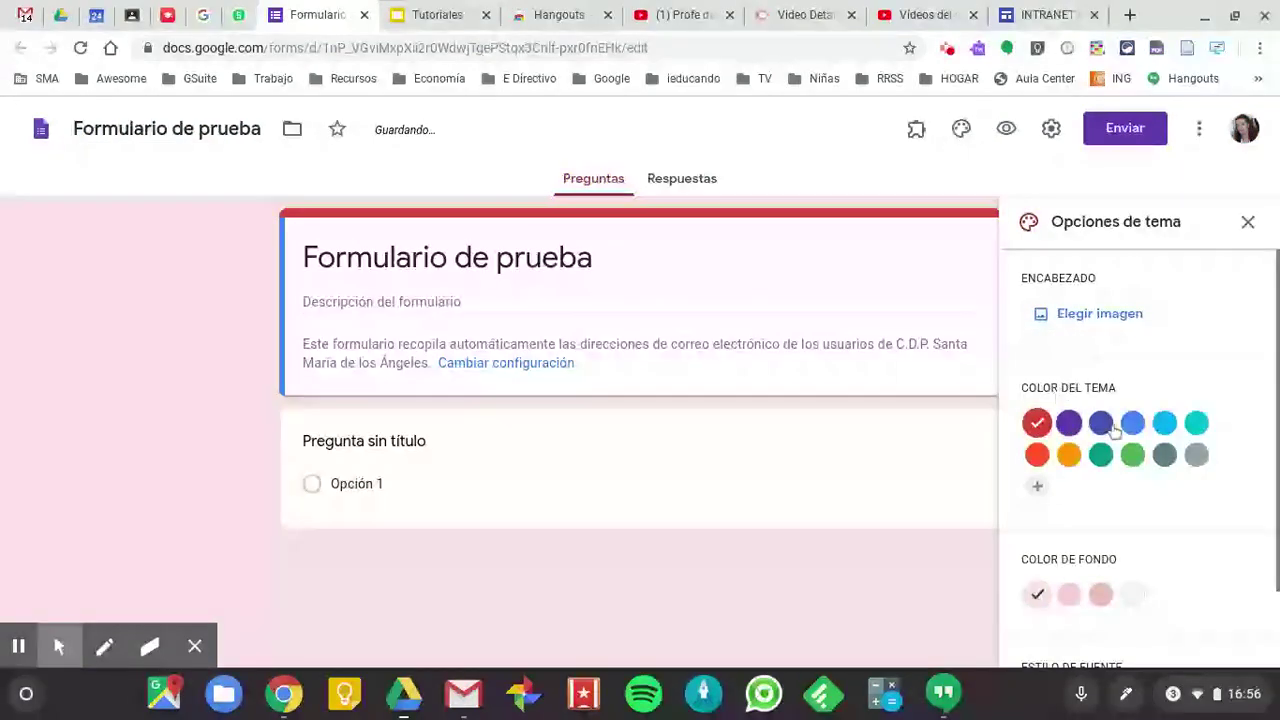
left_click(1132, 423)
left_click(1132, 456)
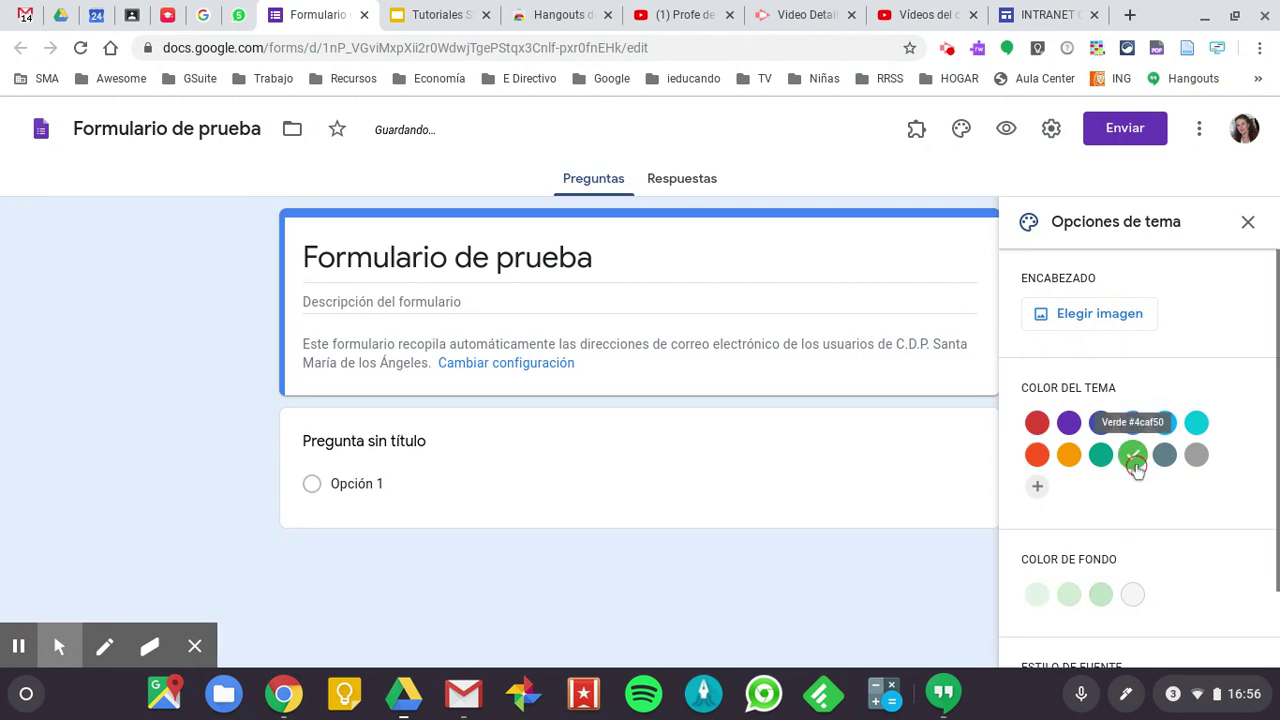
left_click(1101, 595)
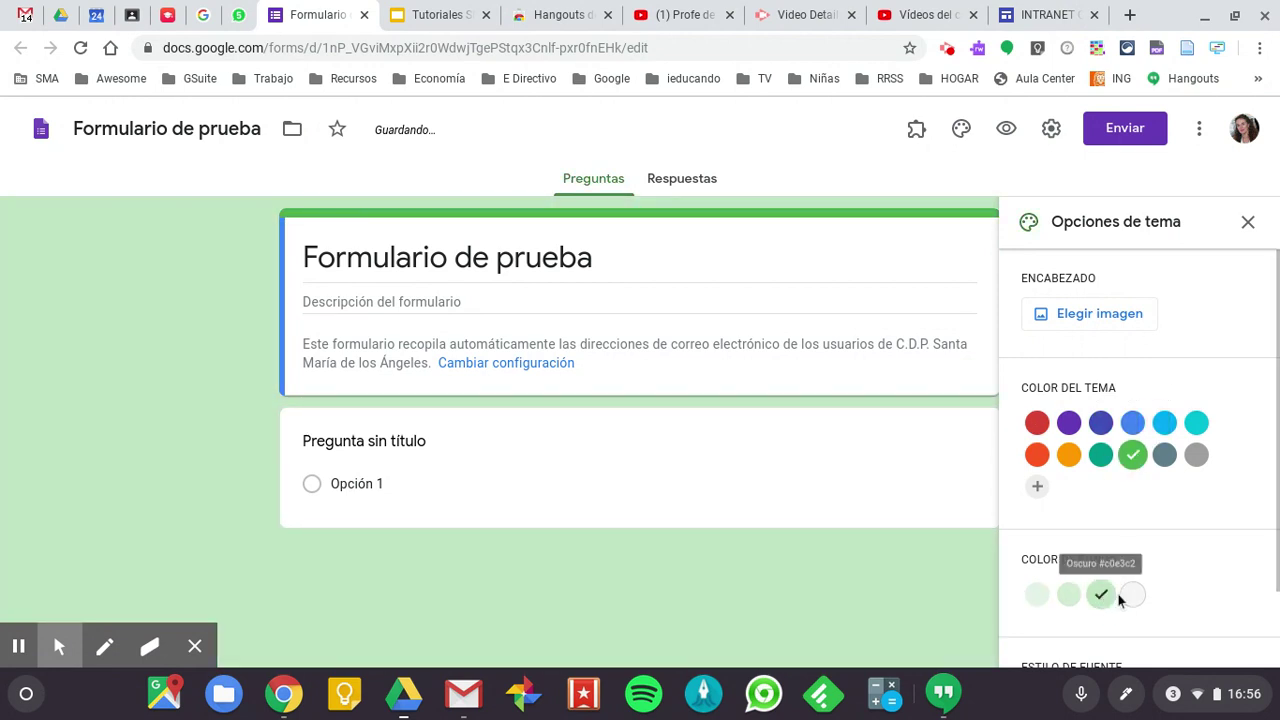
left_click(1132, 595)
left_click(1069, 595)
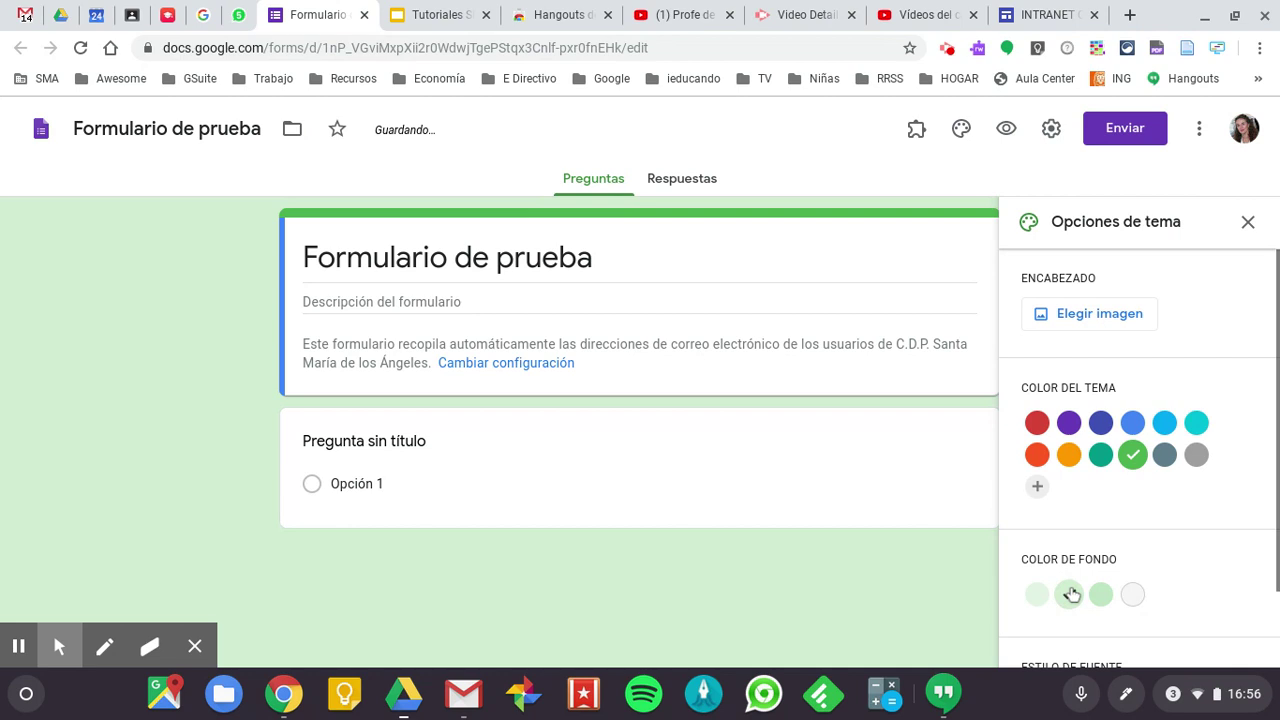
Try the Decorativa and Formal font styles, and set the form's font style to Alegre.
scroll(1071, 594, "down", 1)
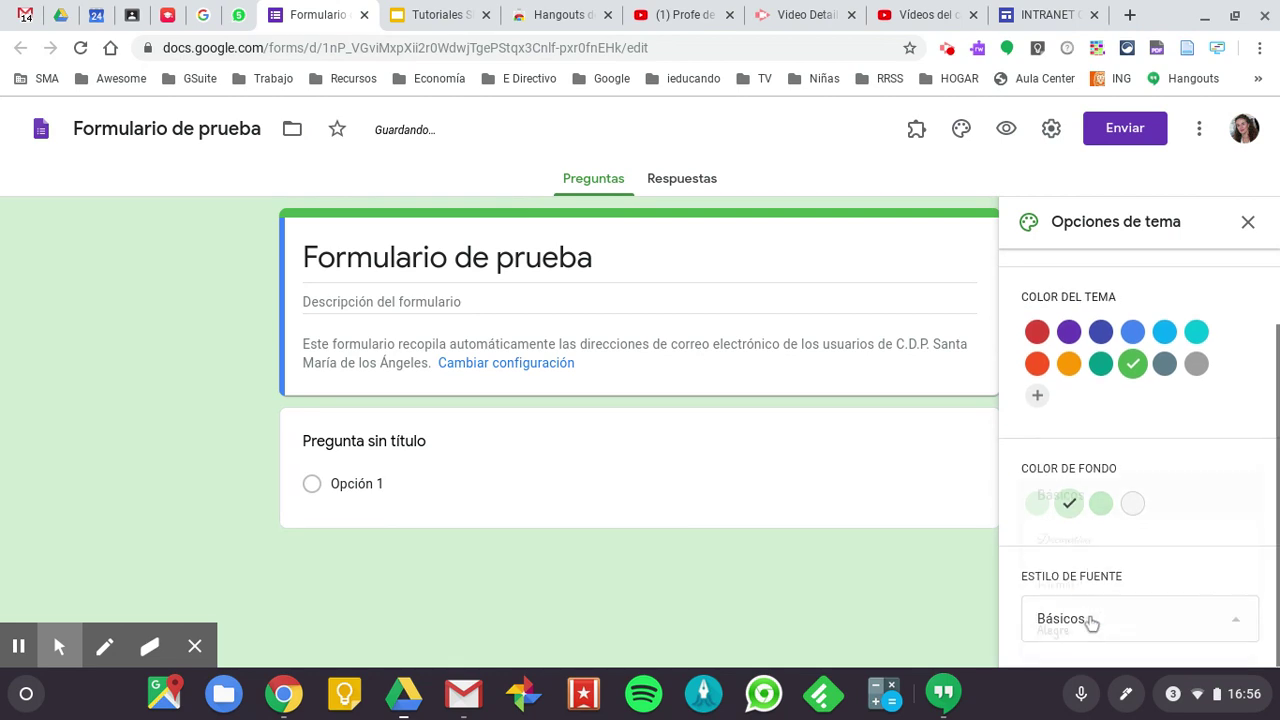
left_click(1089, 620)
left_click(1105, 541)
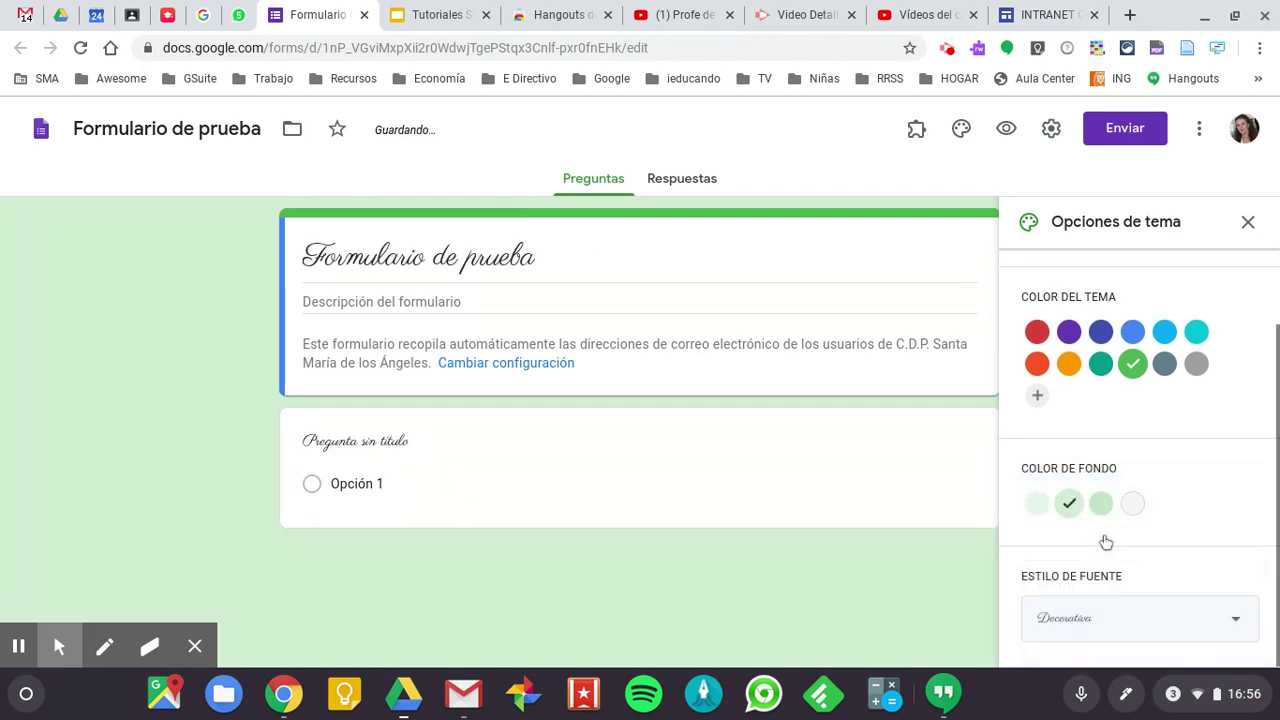
left_click(1118, 618)
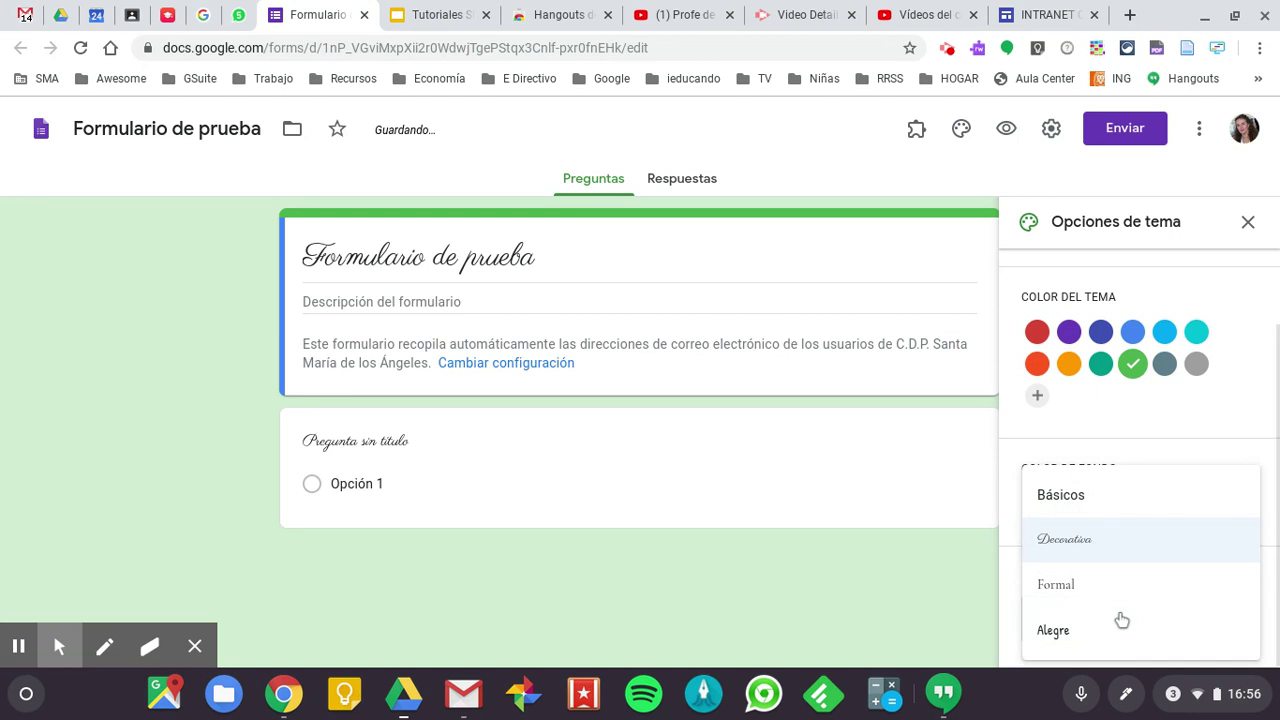
left_click(1097, 588)
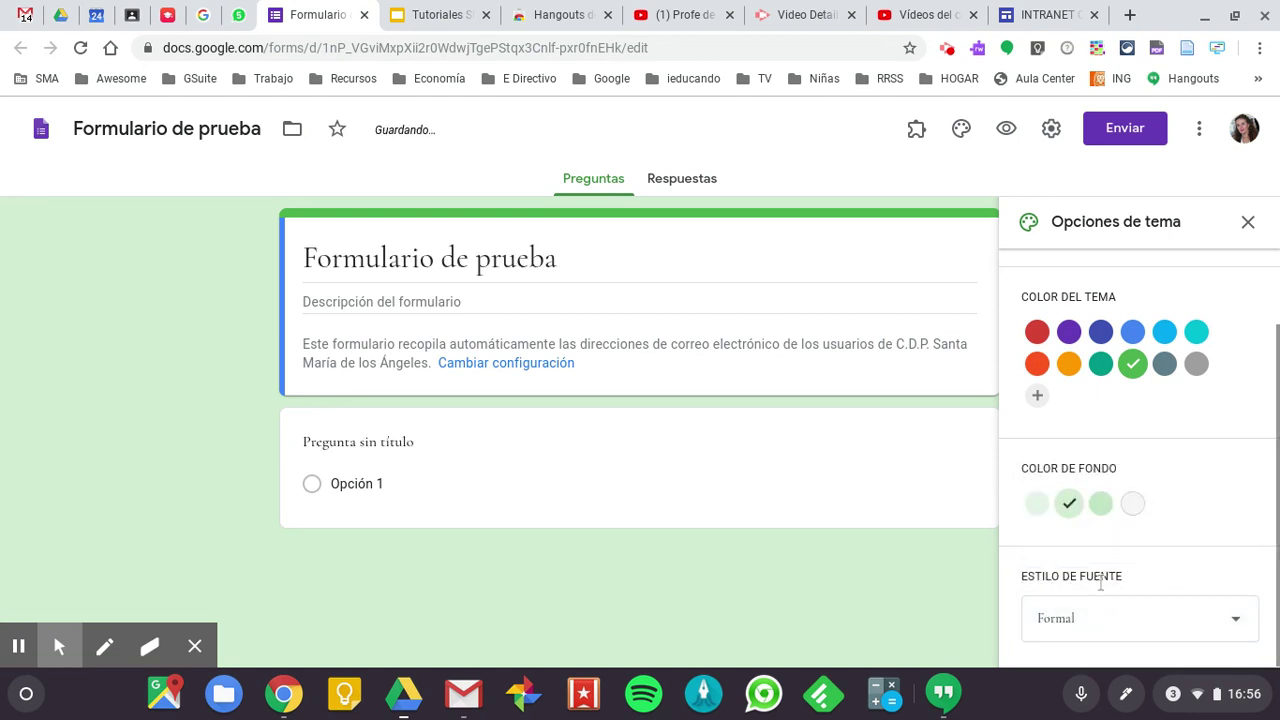
left_click(1128, 621)
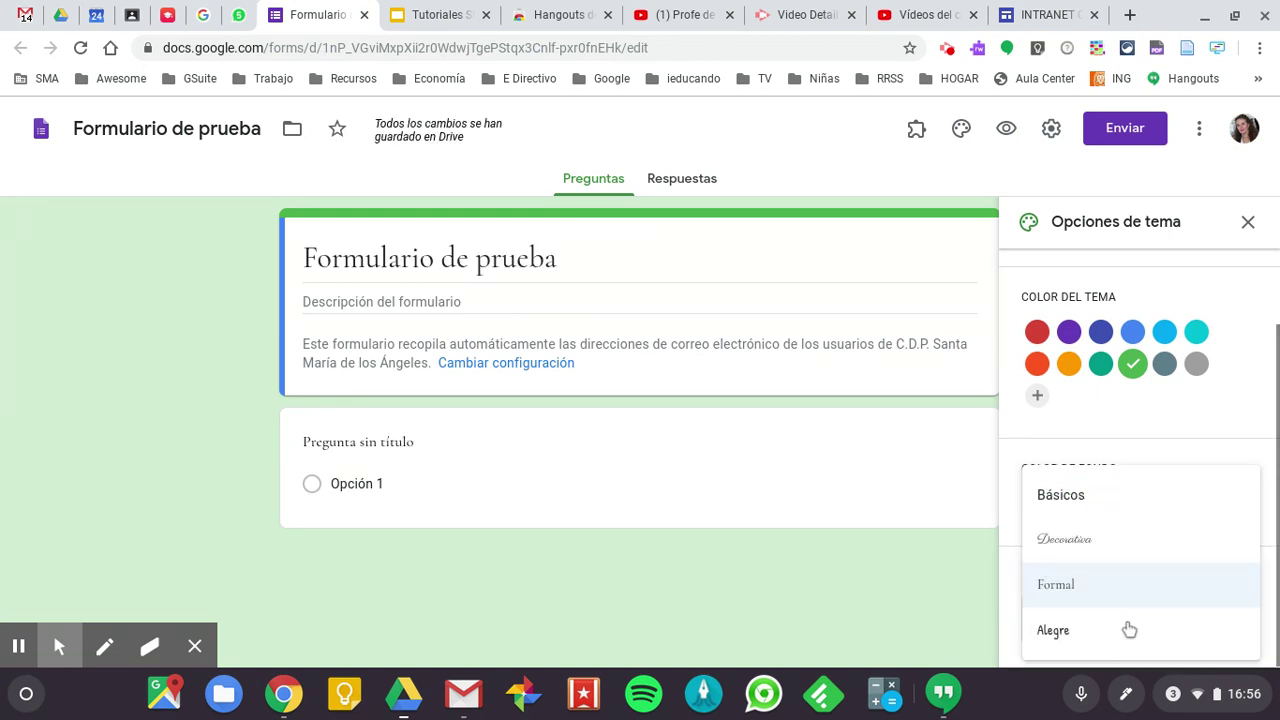
left_click(1081, 637)
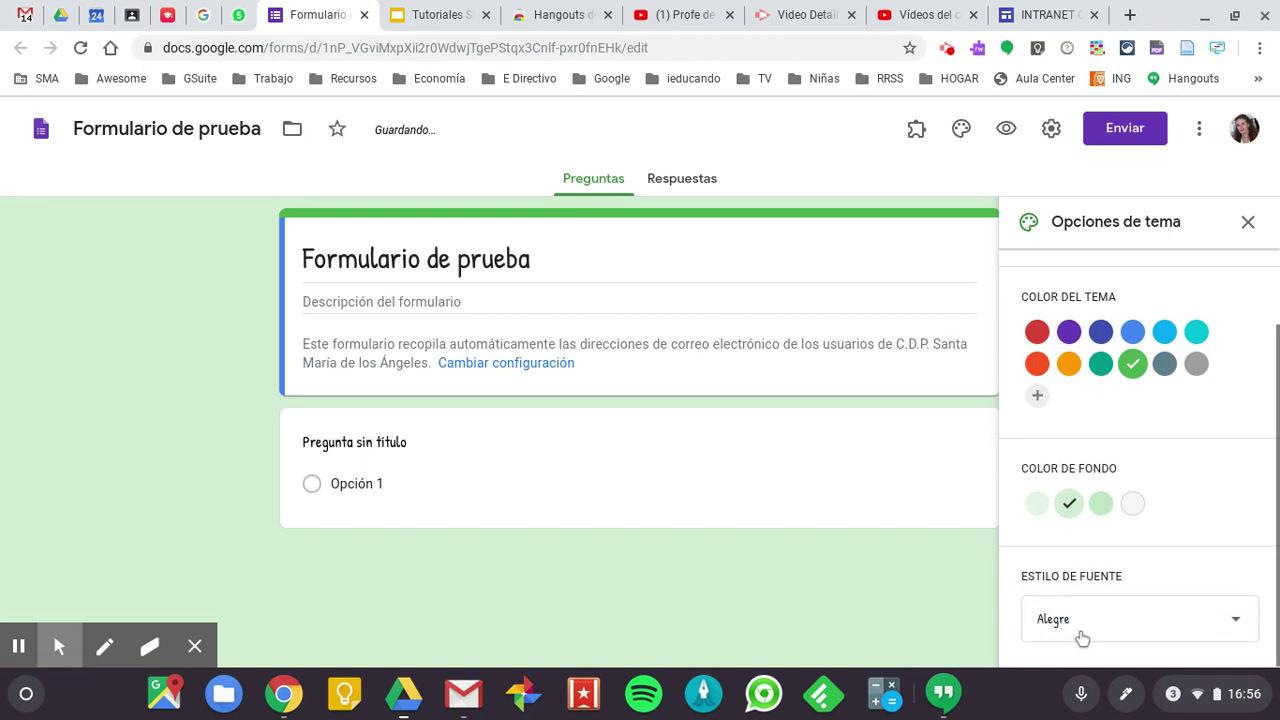
scroll(1195, 421, "up", 1)
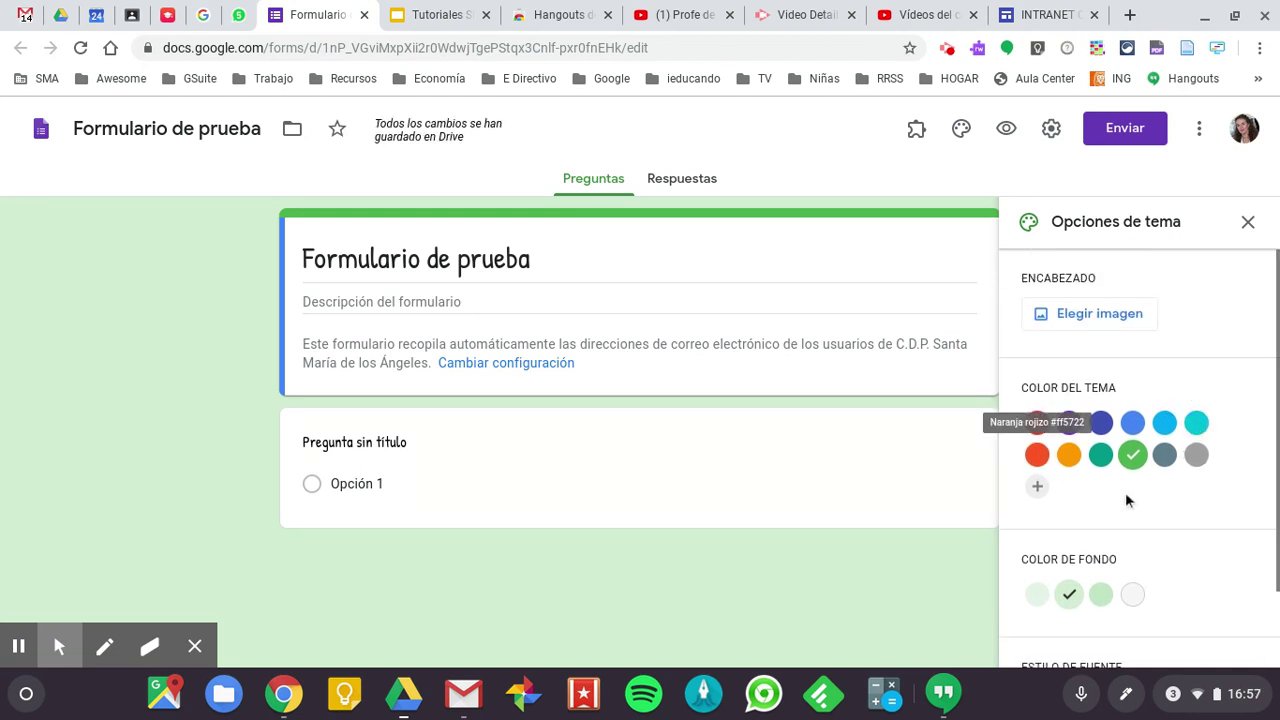
left_click(1038, 489)
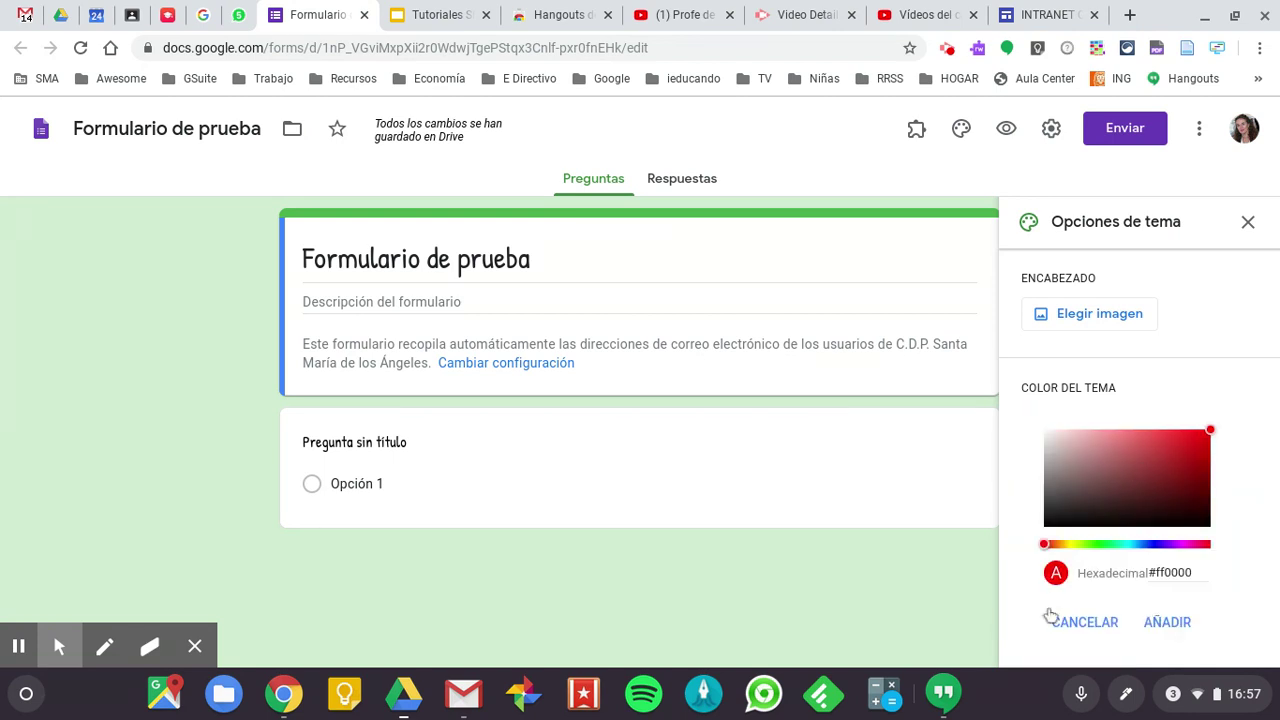
left_click(1084, 628)
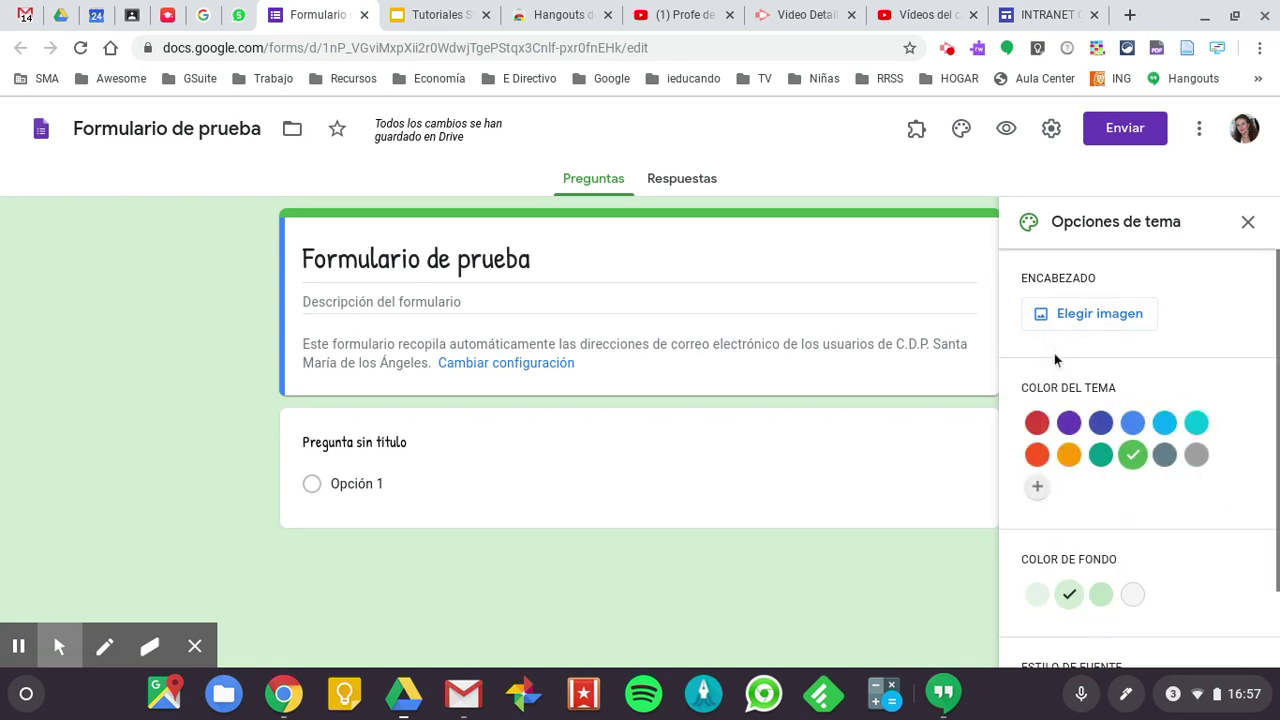
Start choosing a header image and search the account's photos for "logo formularios".
left_click(1094, 316)
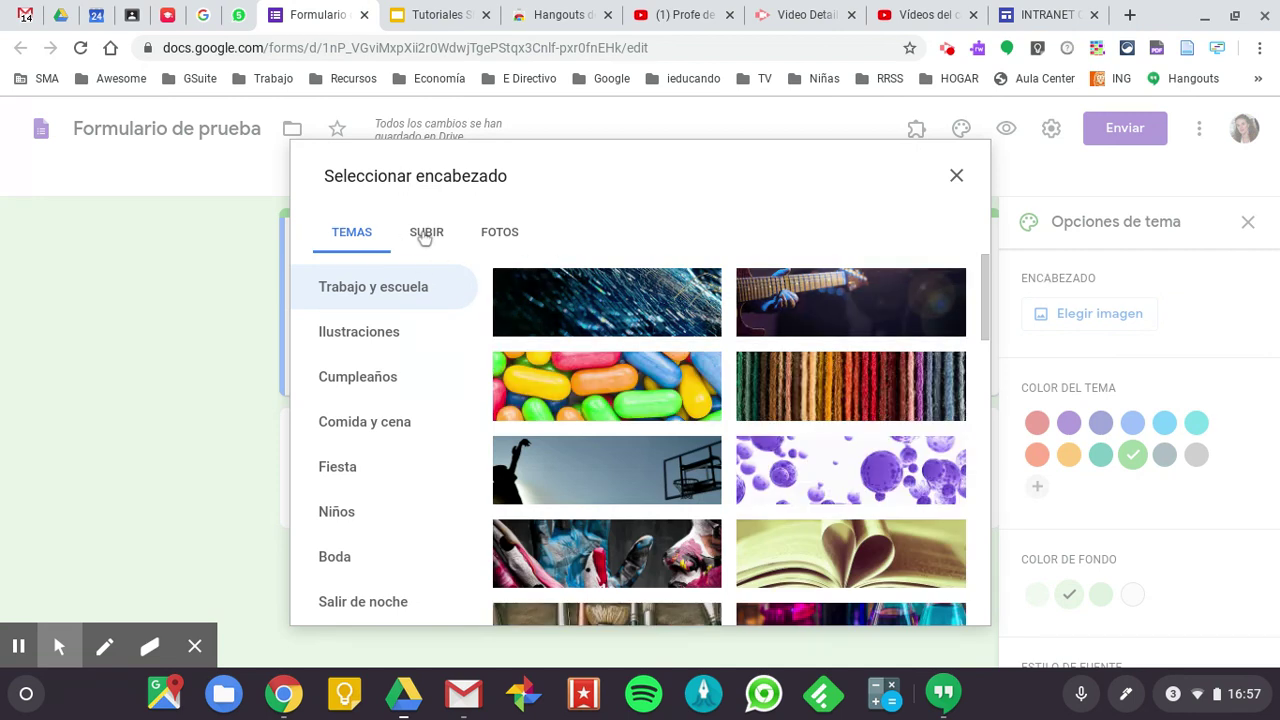
left_click(500, 233)
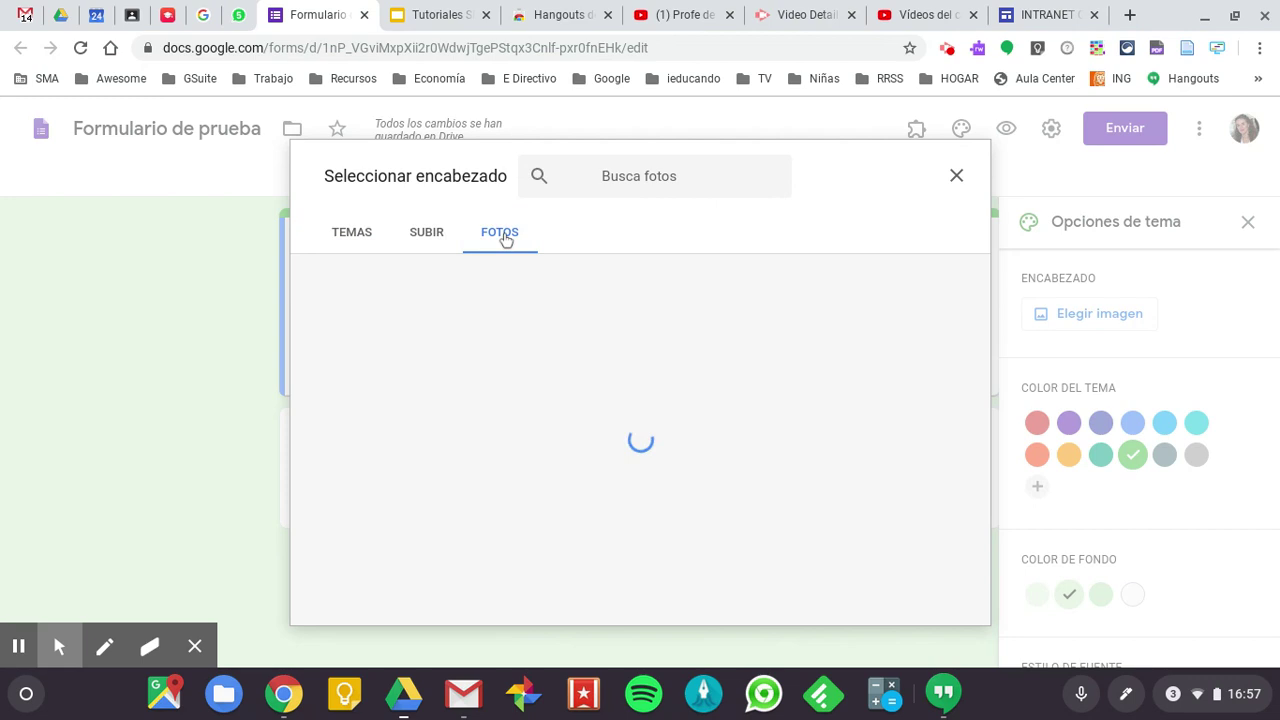
type("logo formularios")
key("Return")
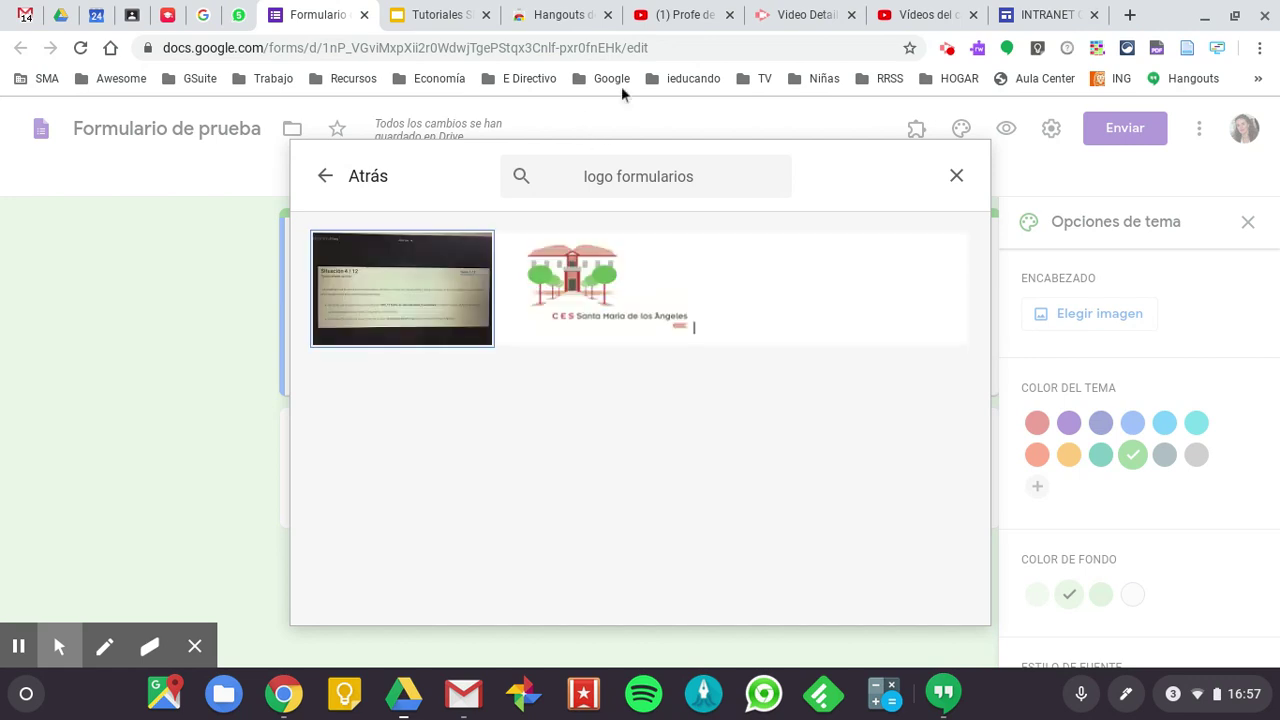
Insert the CES Santa María de los Ángeles logo as the form header, keeping the crop around the whole image, and close the theme options.
double_click(659, 297)
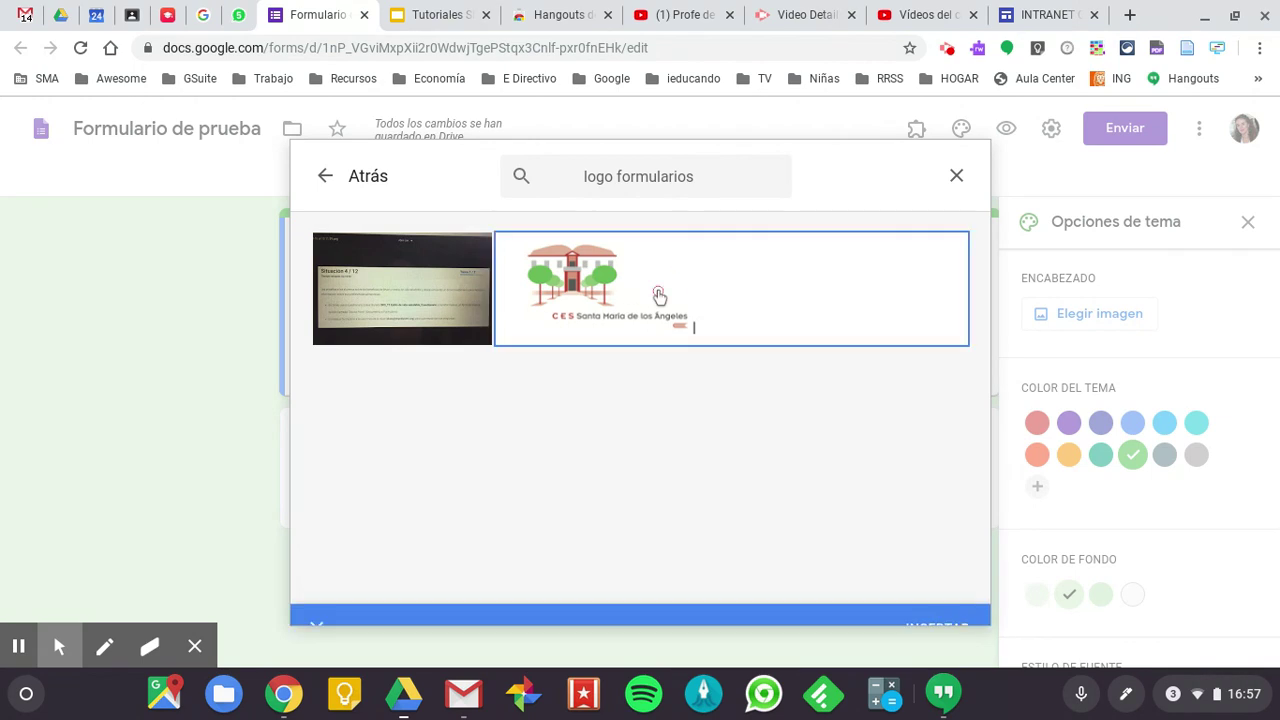
left_click_drag(637, 337, 589, 334)
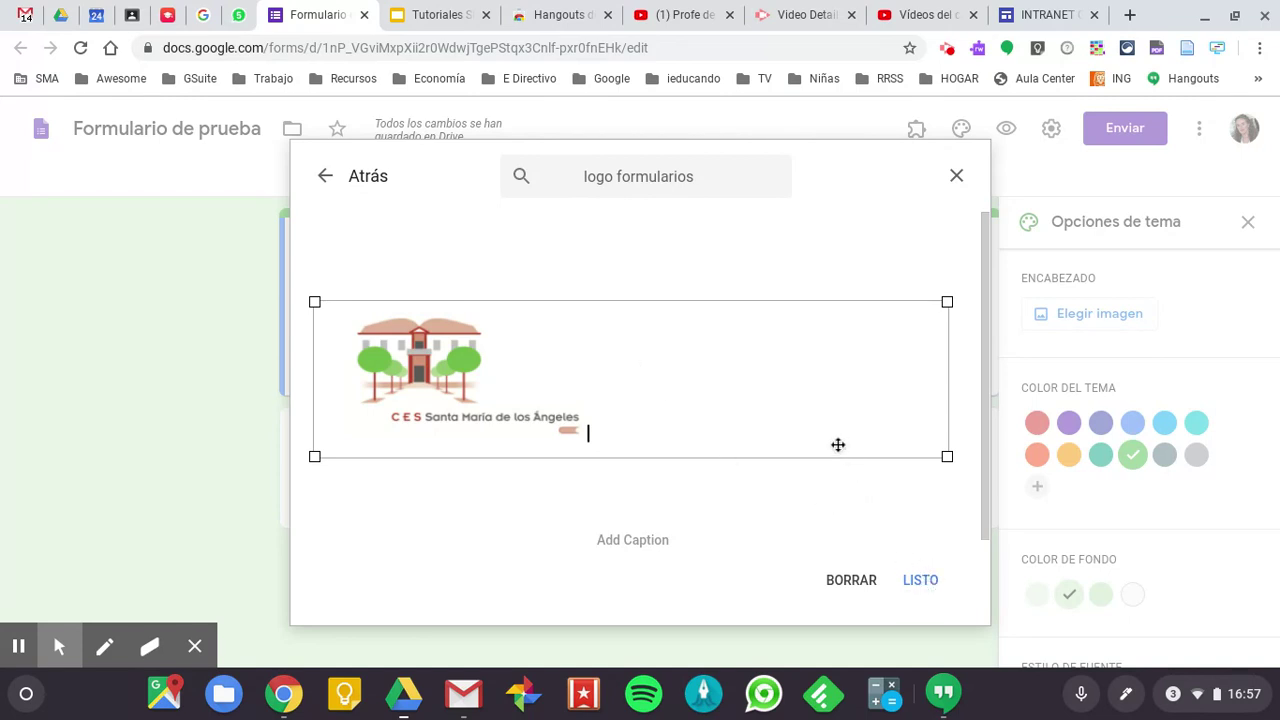
left_click_drag(947, 457, 998, 498)
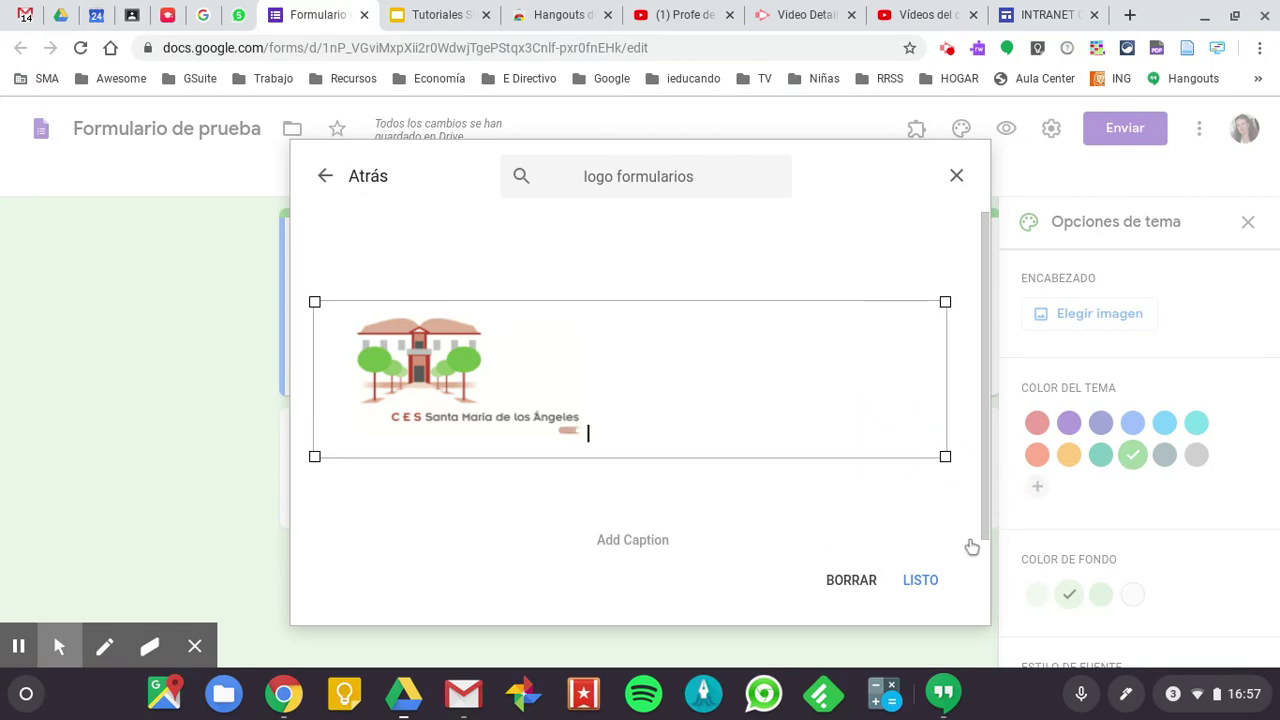
left_click(924, 588)
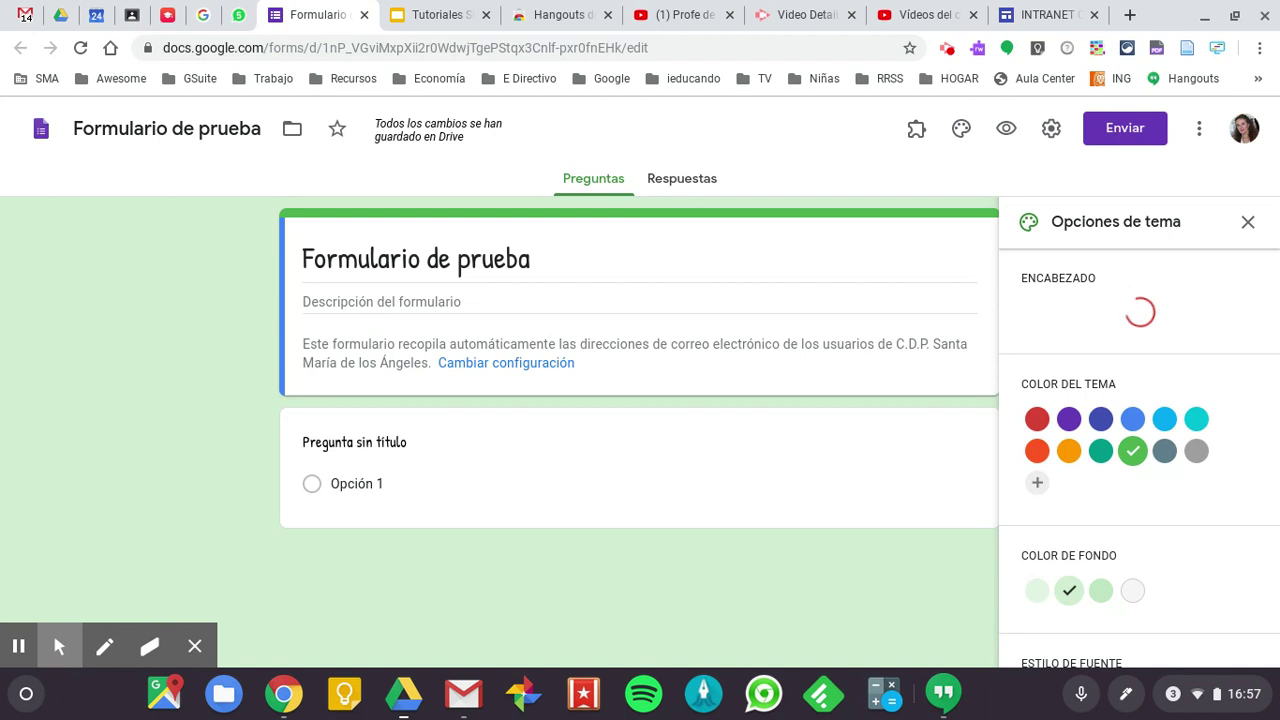
left_click(1248, 222)
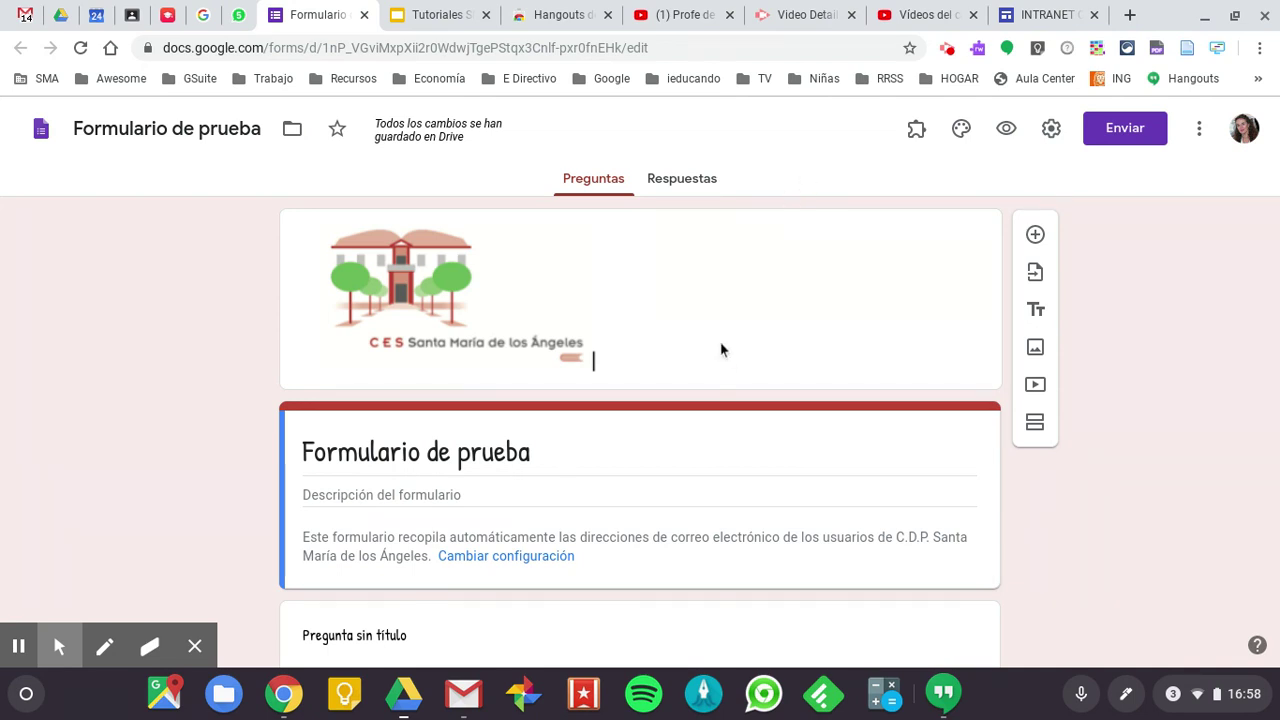
scroll(754, 347, "down", 1)
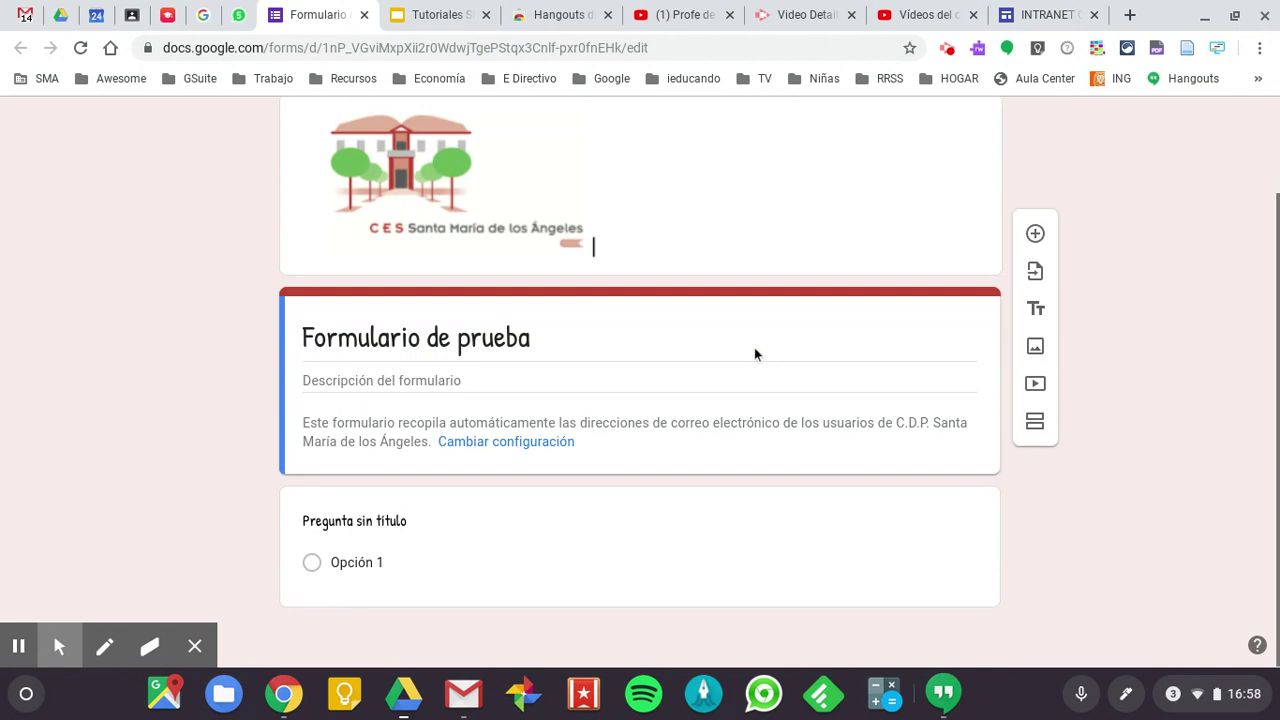
scroll(754, 347, "up", 1)
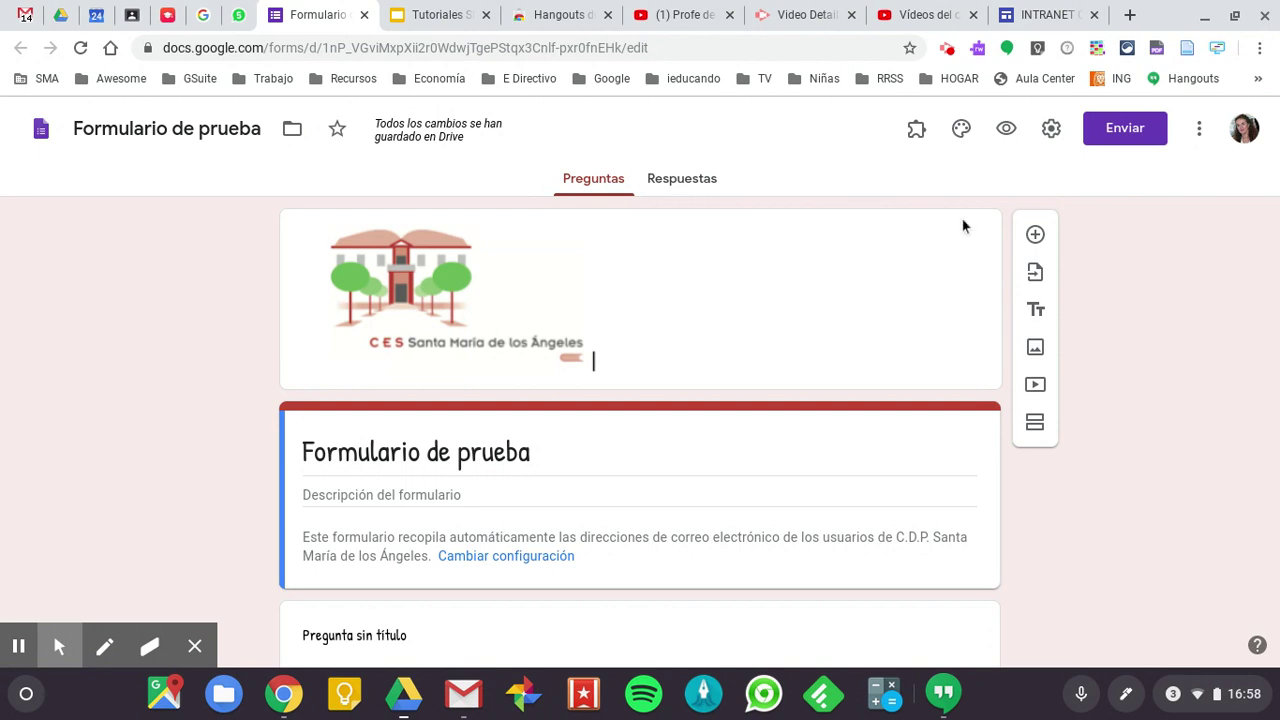
In the form's general settings, disable "Acuse de recibo de respuestas" and enable "Limitar a 1 respuesta".
left_click(1053, 130)
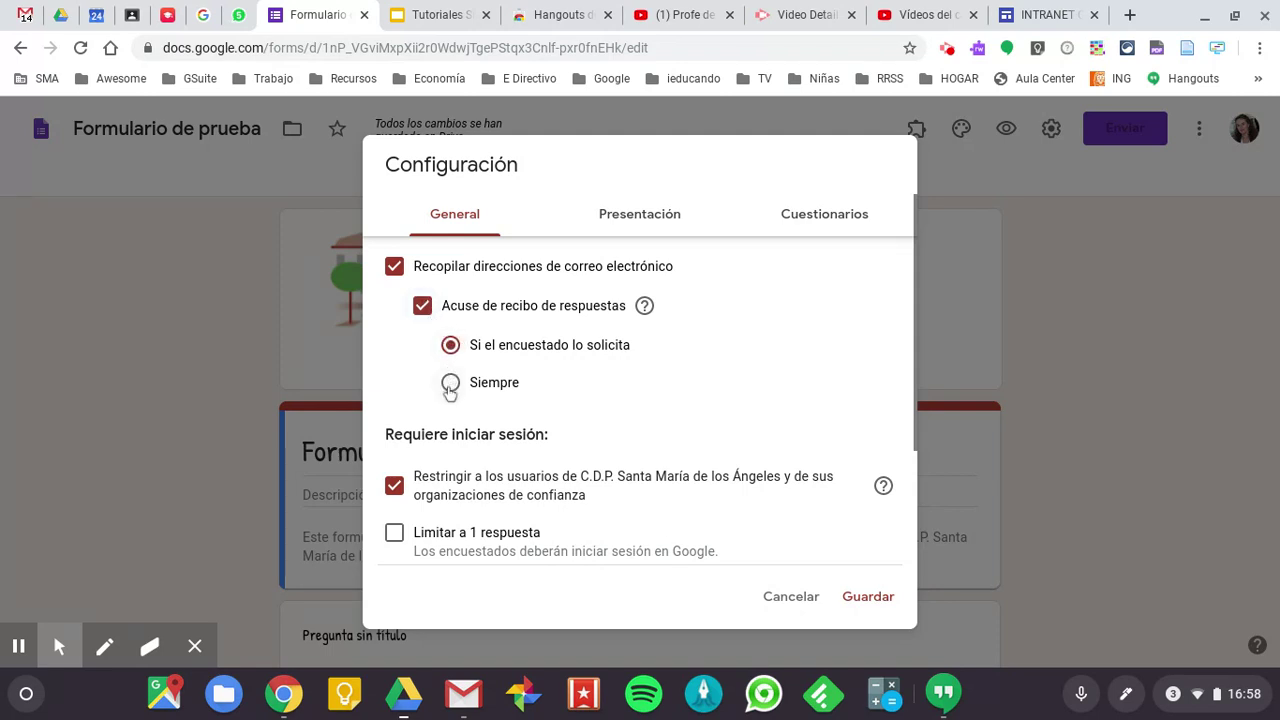
left_click(422, 305)
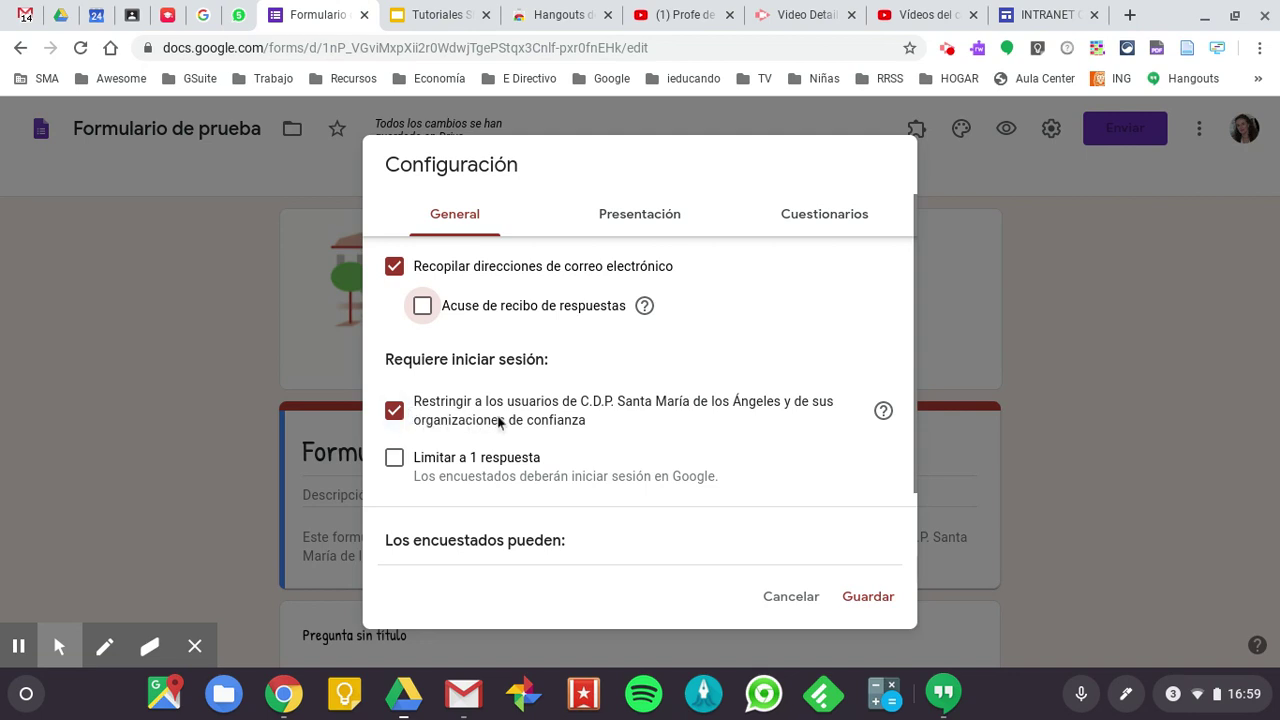
left_click(394, 459)
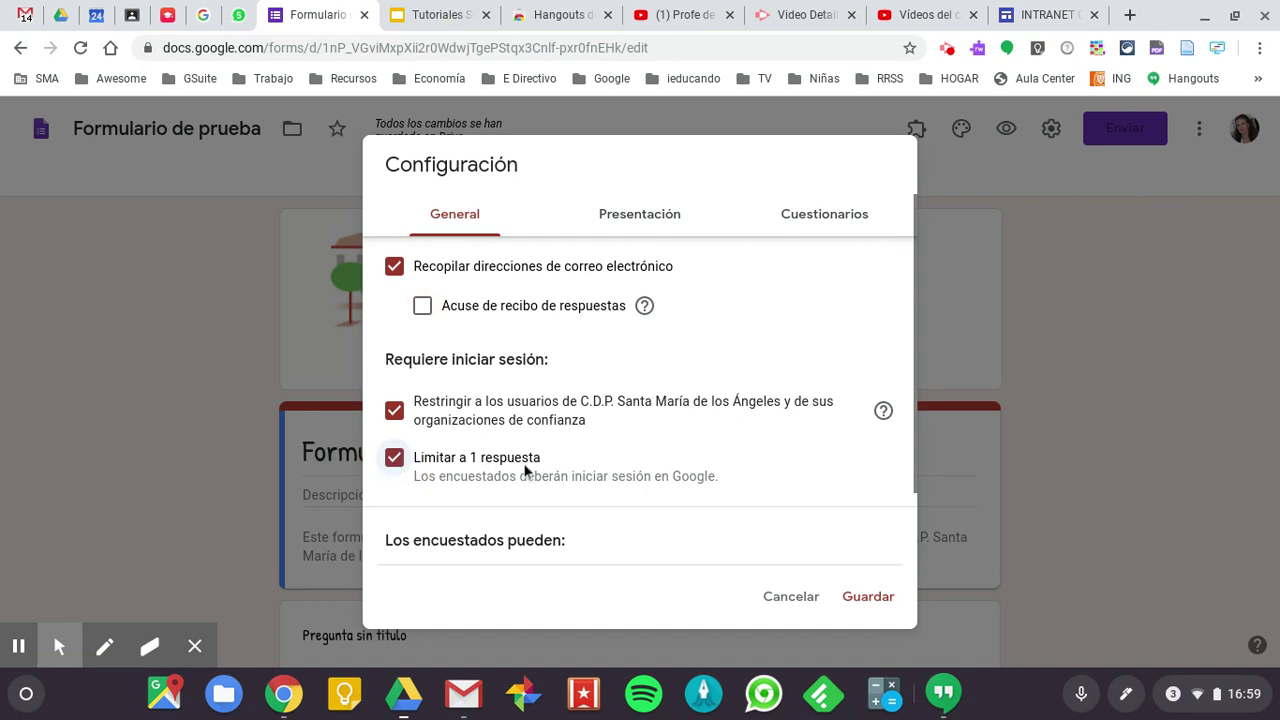
scroll(525, 471, "down", 1)
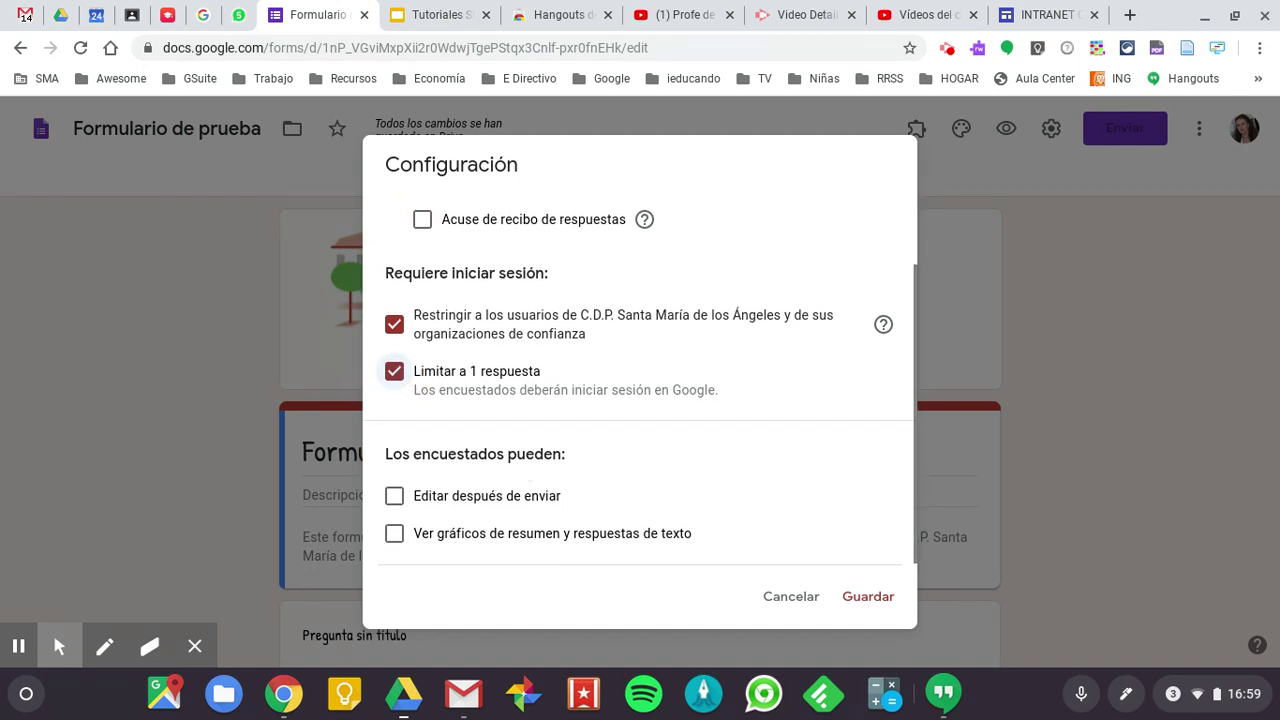
scroll(525, 471, "down", 1)
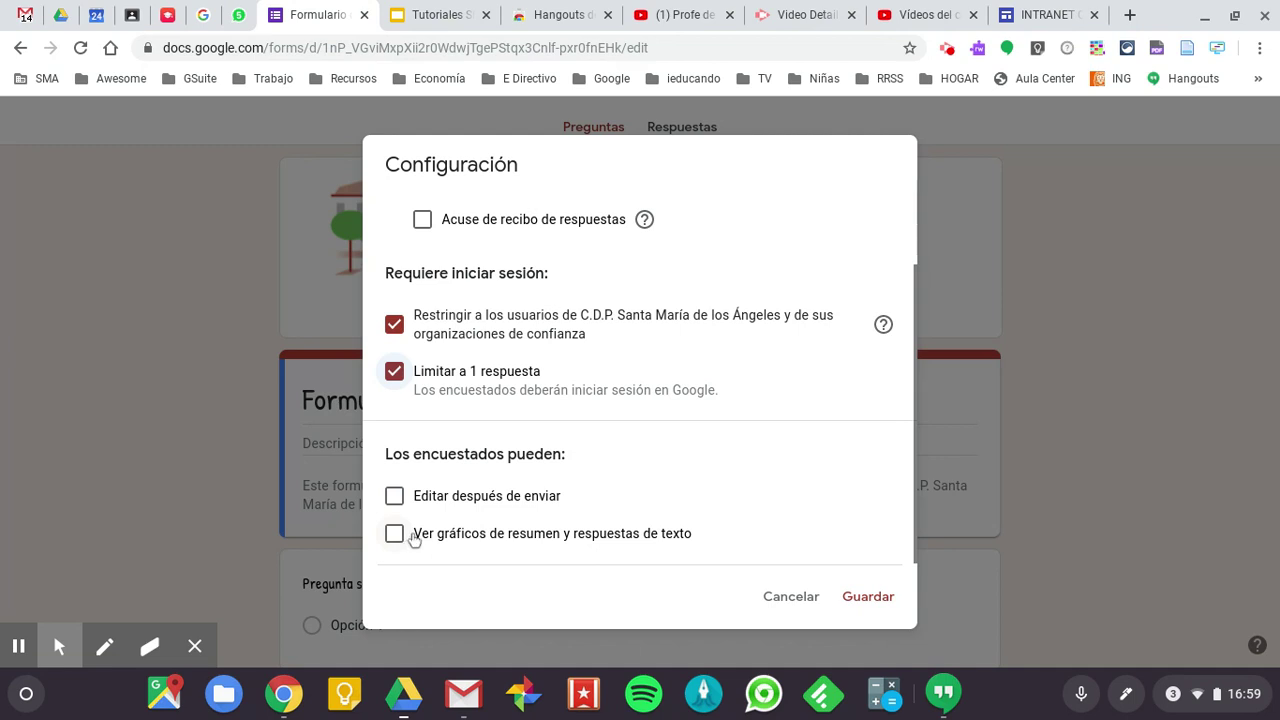
scroll(593, 485, "up", 3)
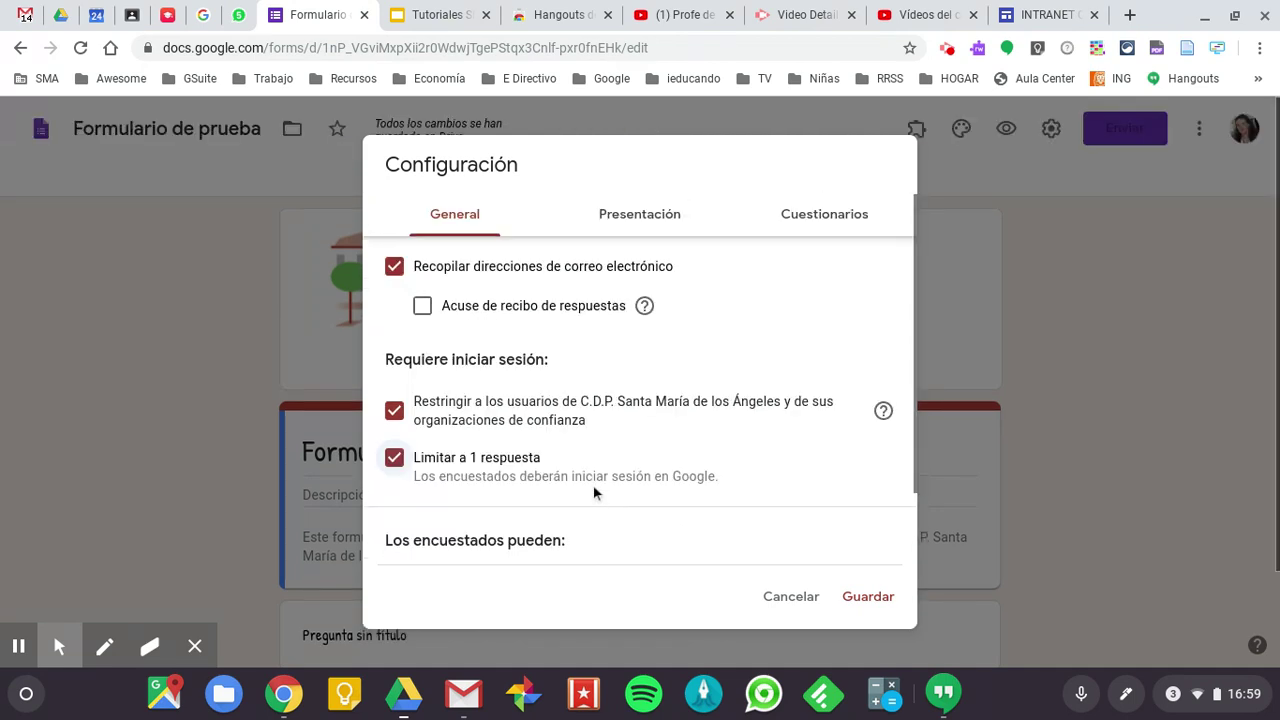
In the presentation settings, enable "Mostrar barra de progreso" and "Orden de preguntas aleatorio".
left_click(640, 215)
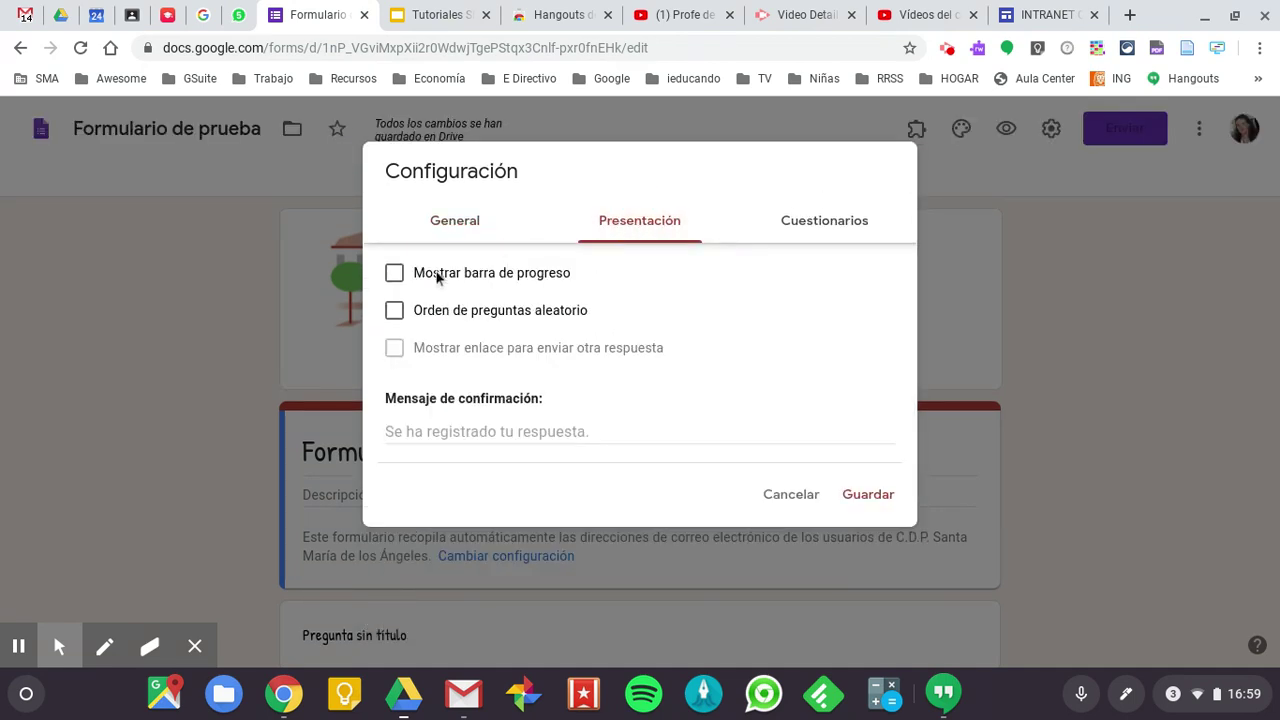
left_click(394, 274)
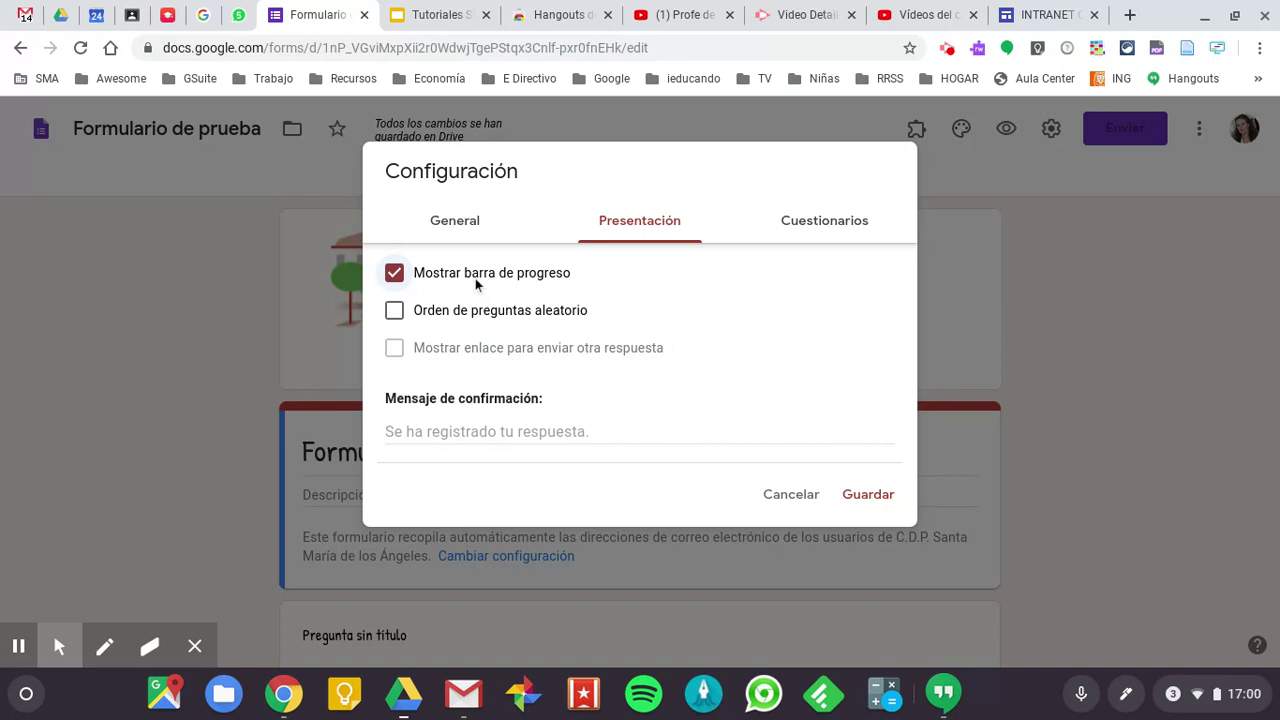
left_click(395, 315)
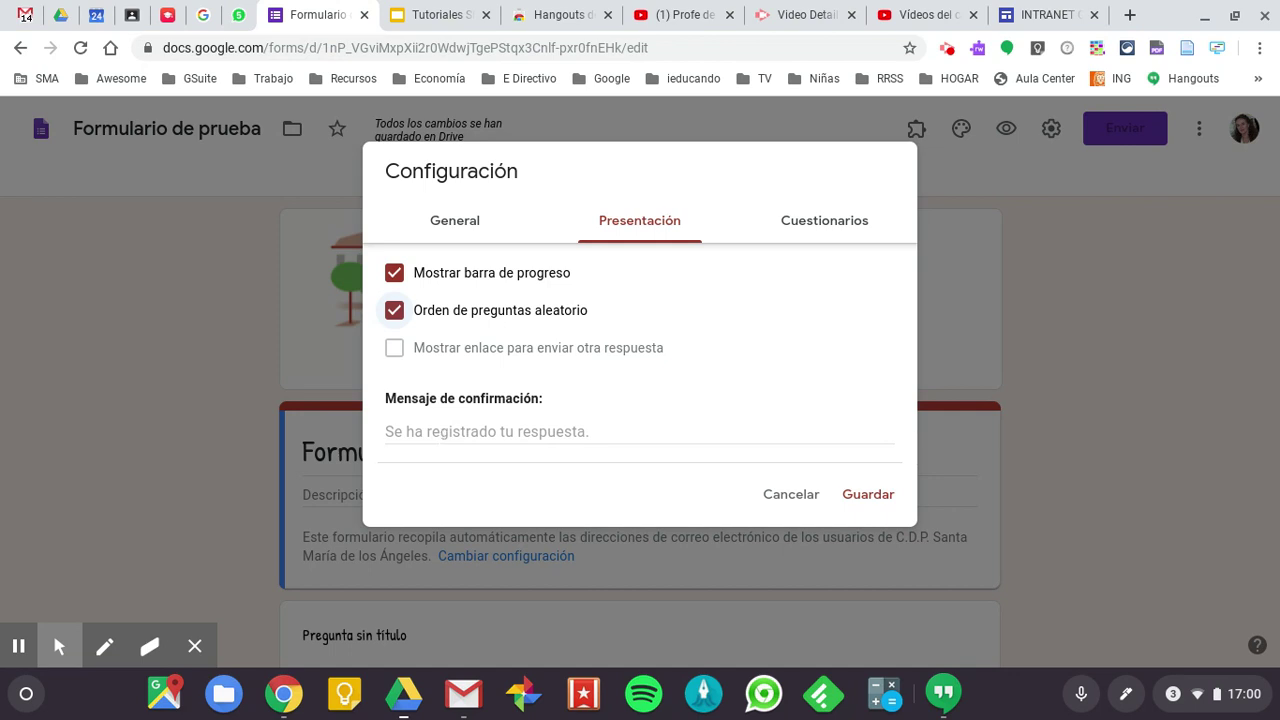
Convert the form into a quiz in its "Cuestionarios" settings.
left_click(817, 220)
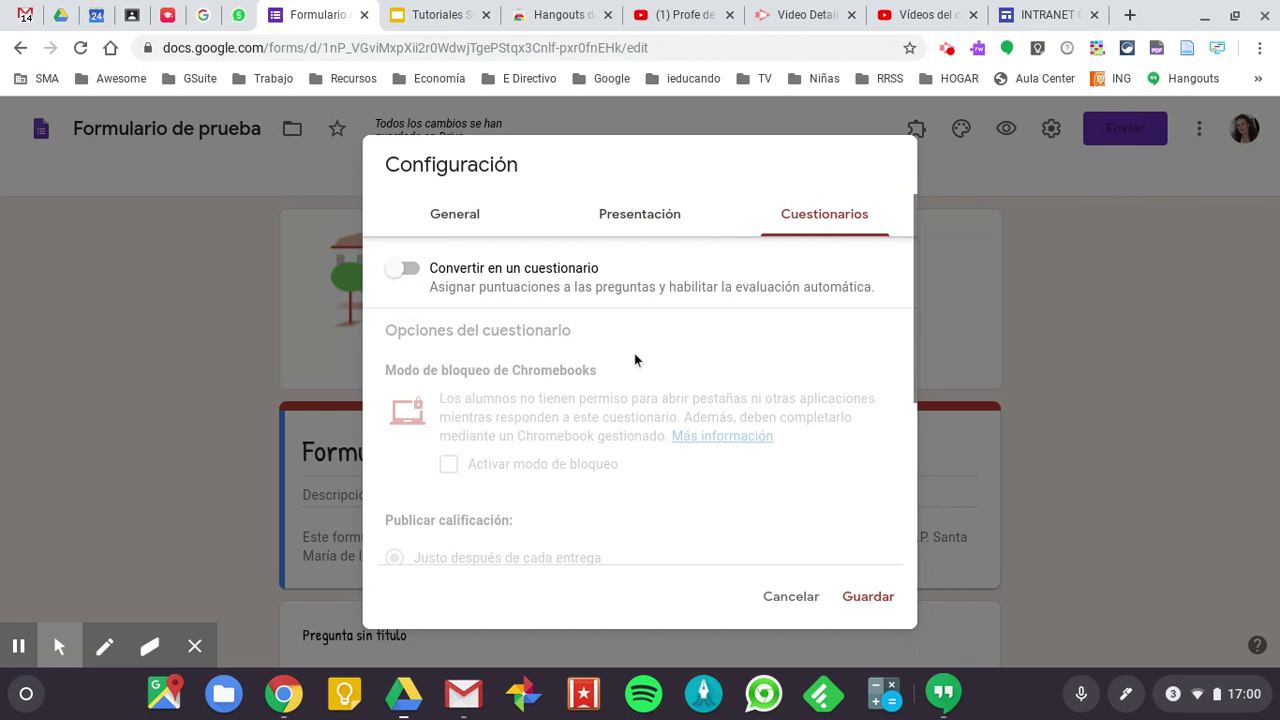
left_click(410, 269)
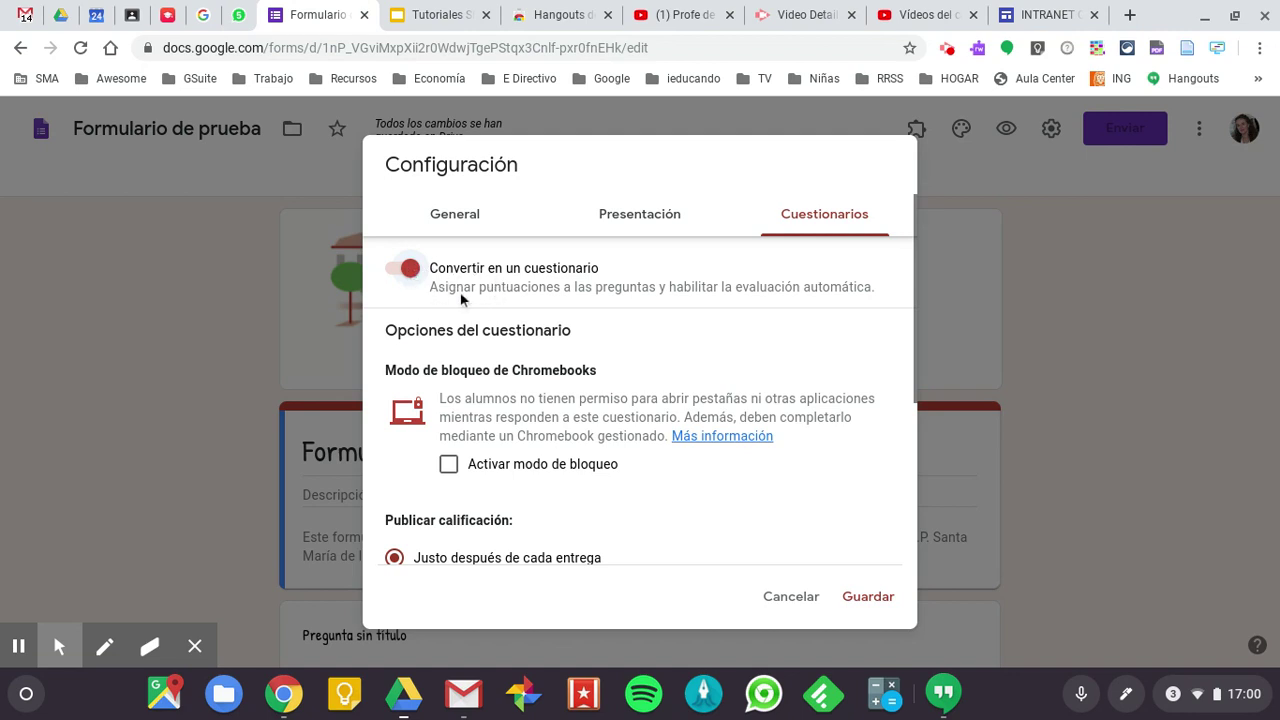
Try the Chromebook lock mode and publishing grades after manual review, and switch both options back.
scroll(516, 330, "down", 1)
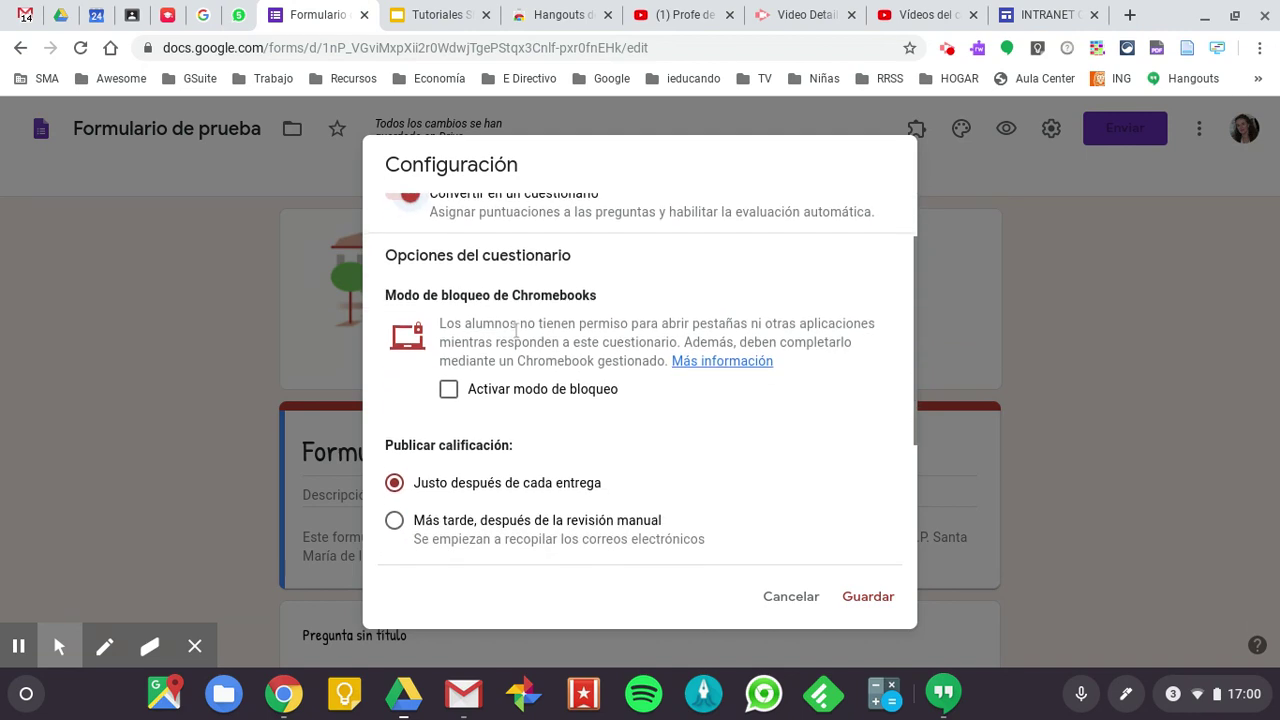
scroll(516, 331, "down", 1)
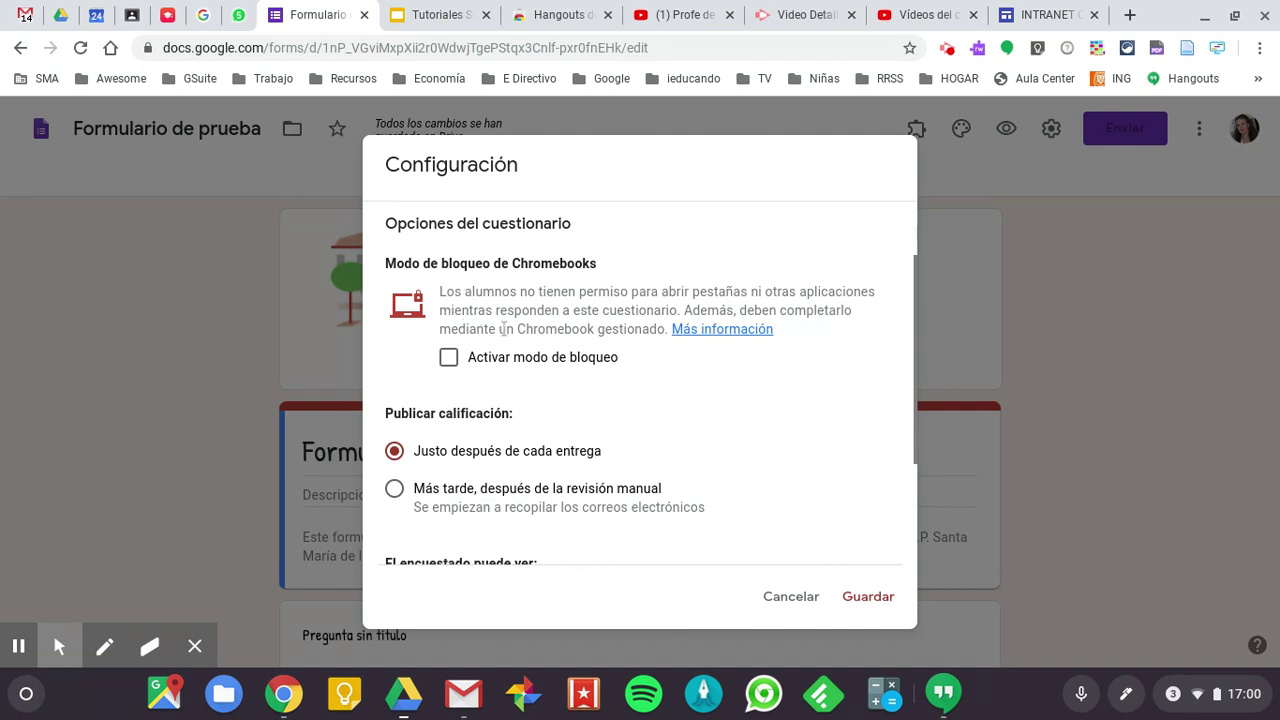
left_click(449, 362)
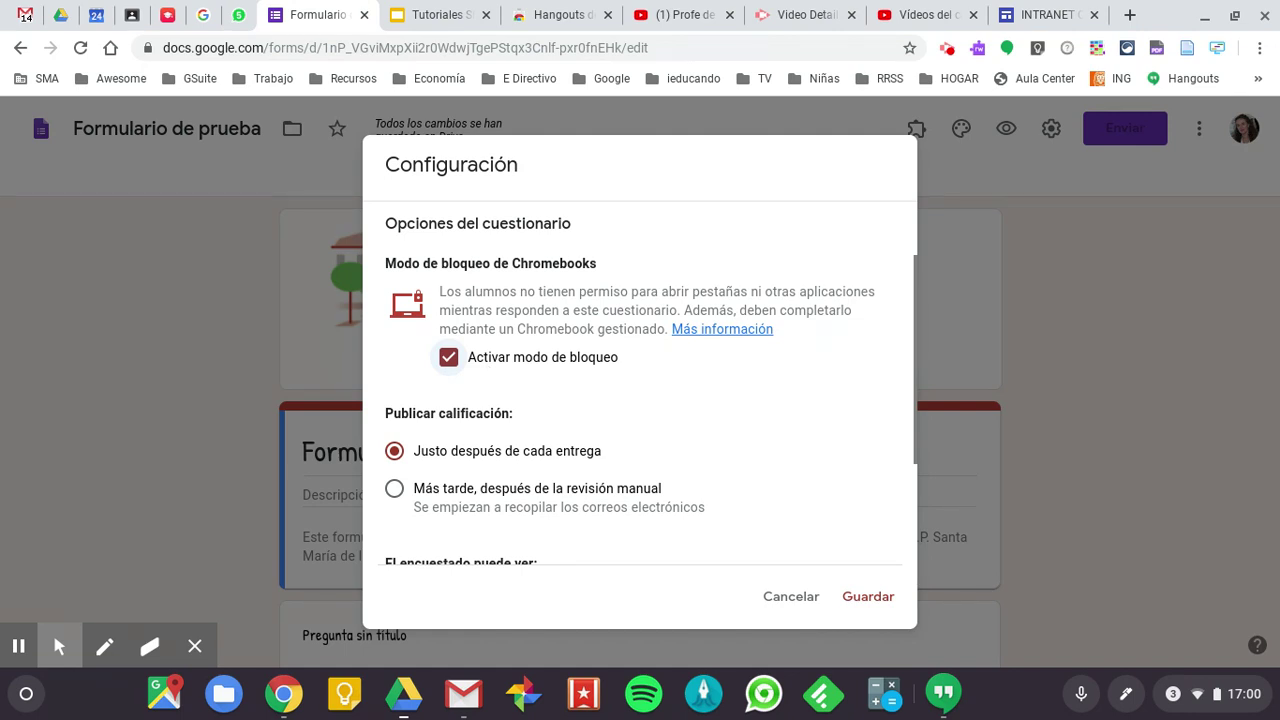
left_click(448, 357)
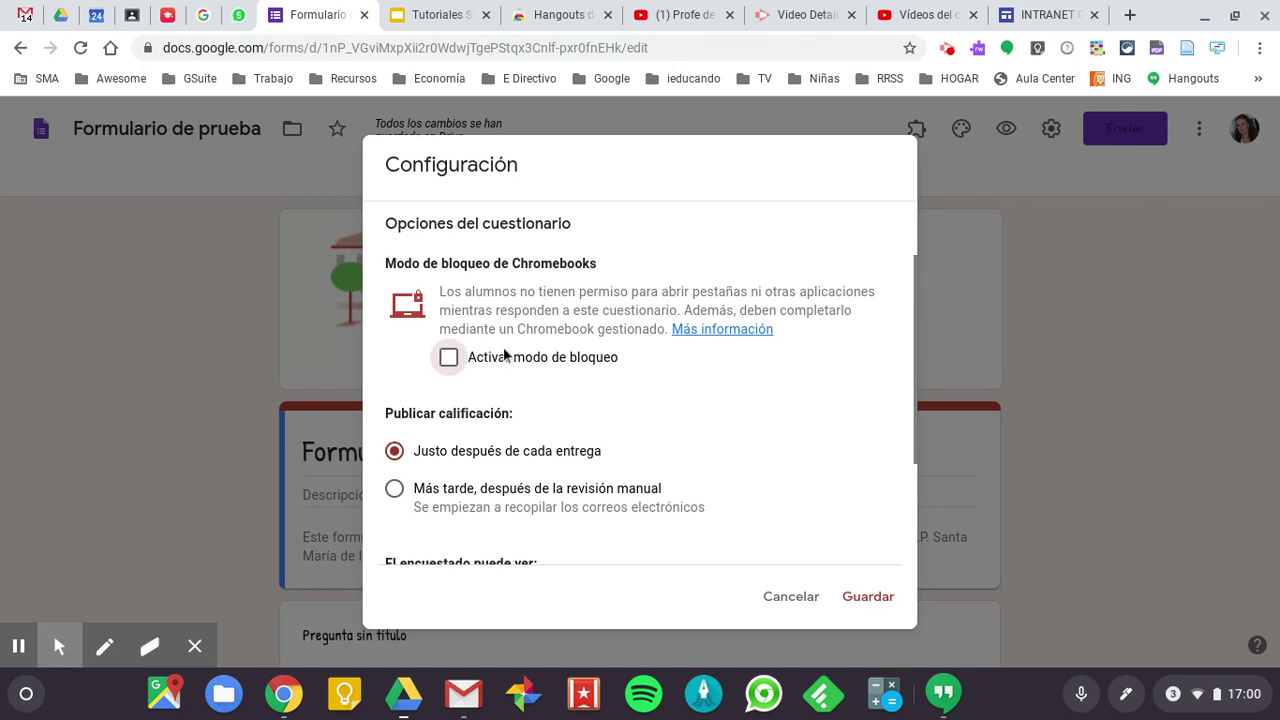
scroll(504, 352, "up", 2)
scroll(490, 360, "down", 2)
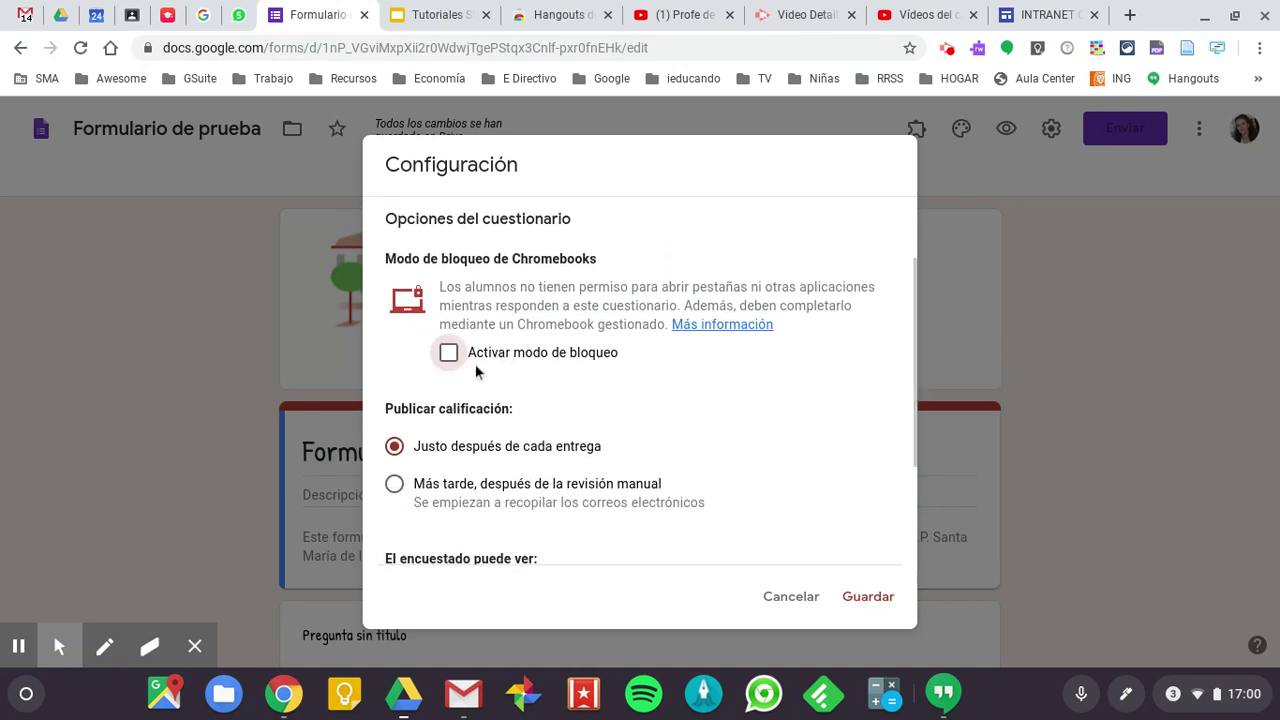
scroll(476, 371, "down", 3)
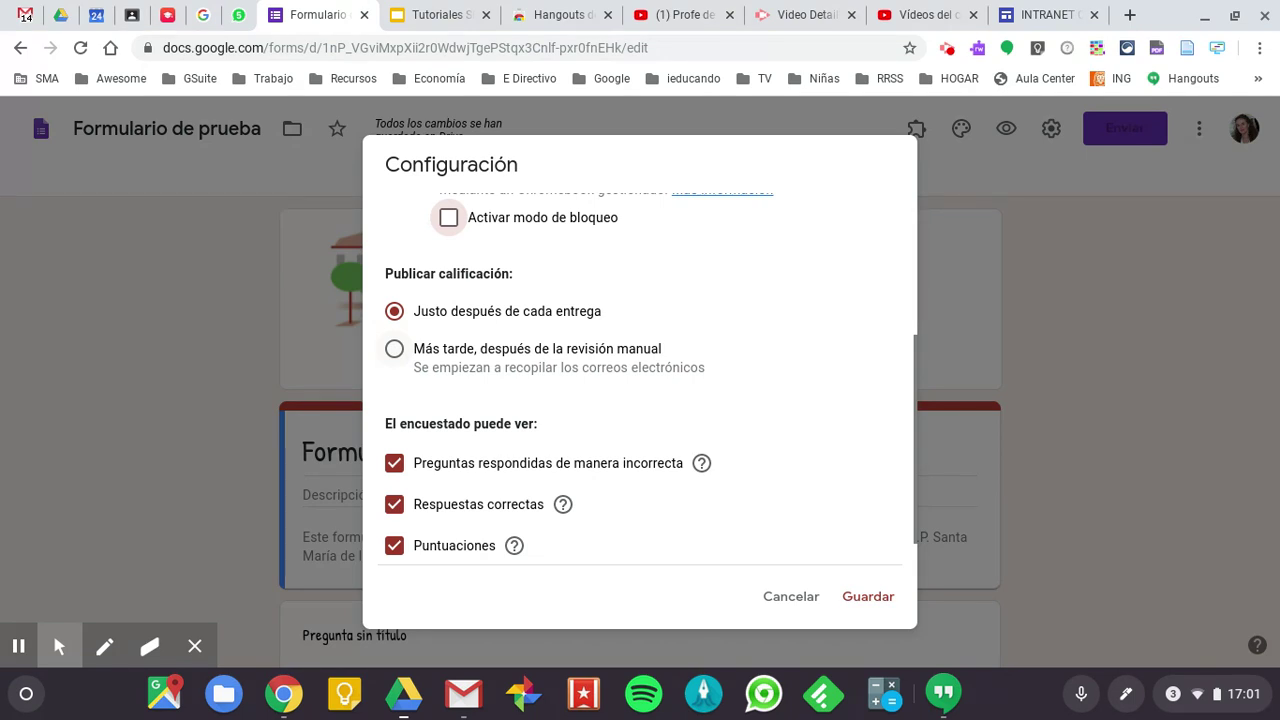
left_click(394, 348)
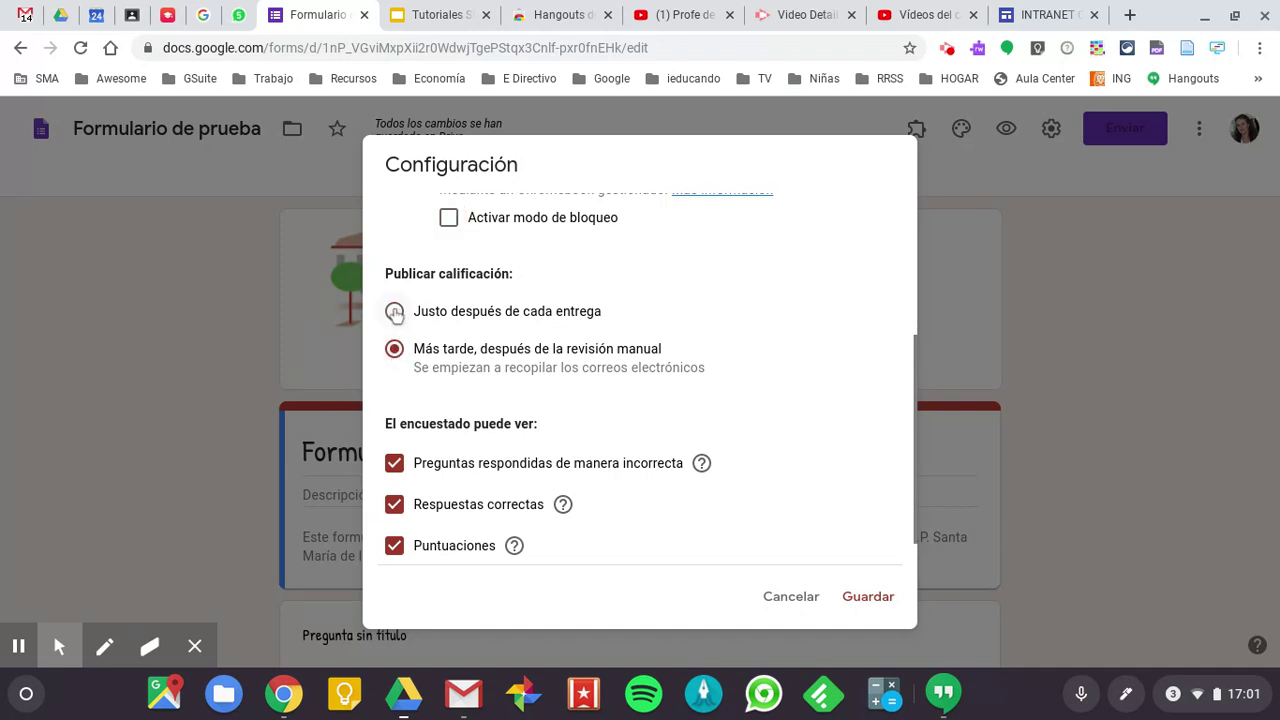
left_click(395, 312)
Stop respondents from seeing the correct answers ("Respuestas correctas") and save the form's settings.
scroll(452, 390, "down", 1)
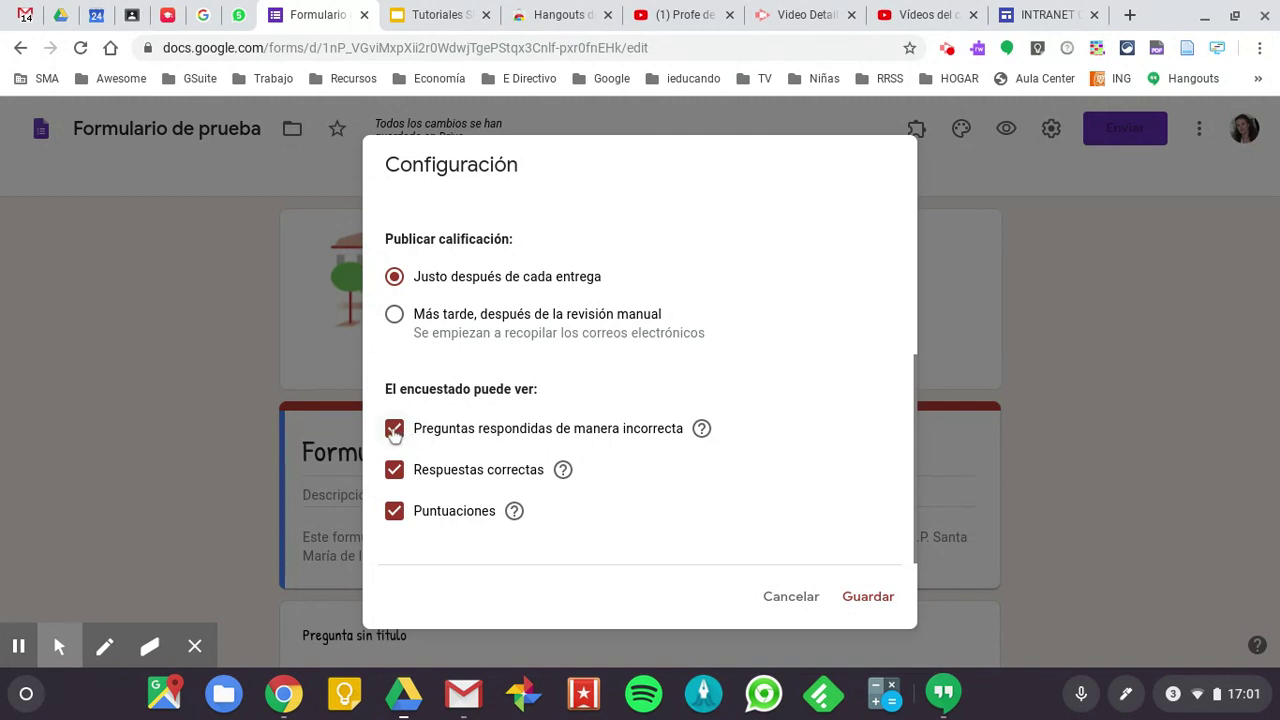
left_click(395, 471)
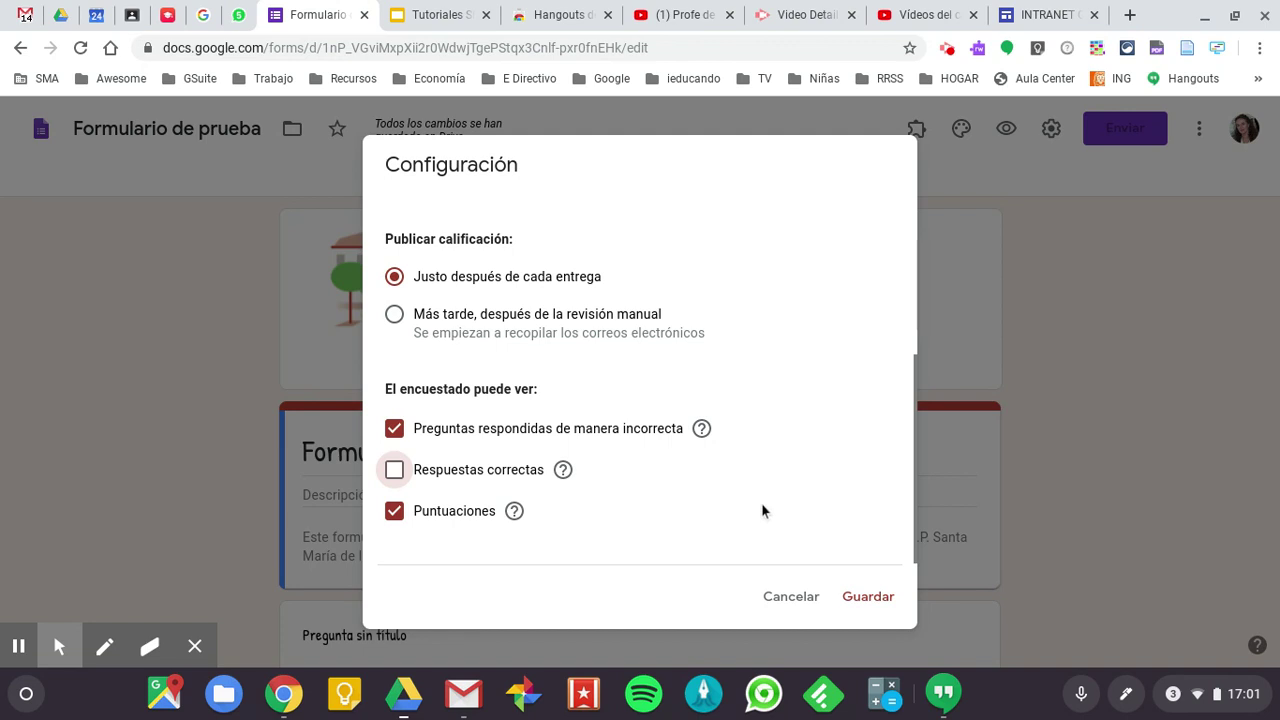
left_click(868, 597)
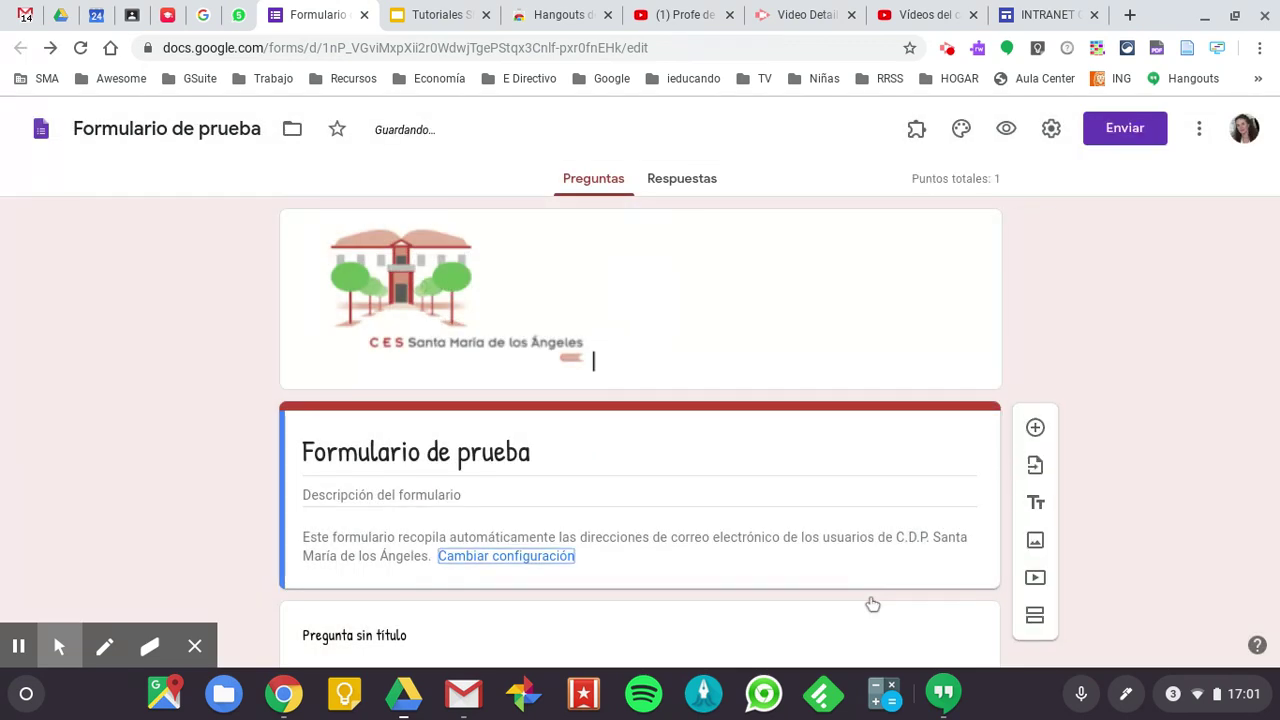
Title the untitled question "Pregunta 1".
scroll(741, 420, "down", 1)
scroll(741, 420, "up", 1)
scroll(741, 420, "down", 1)
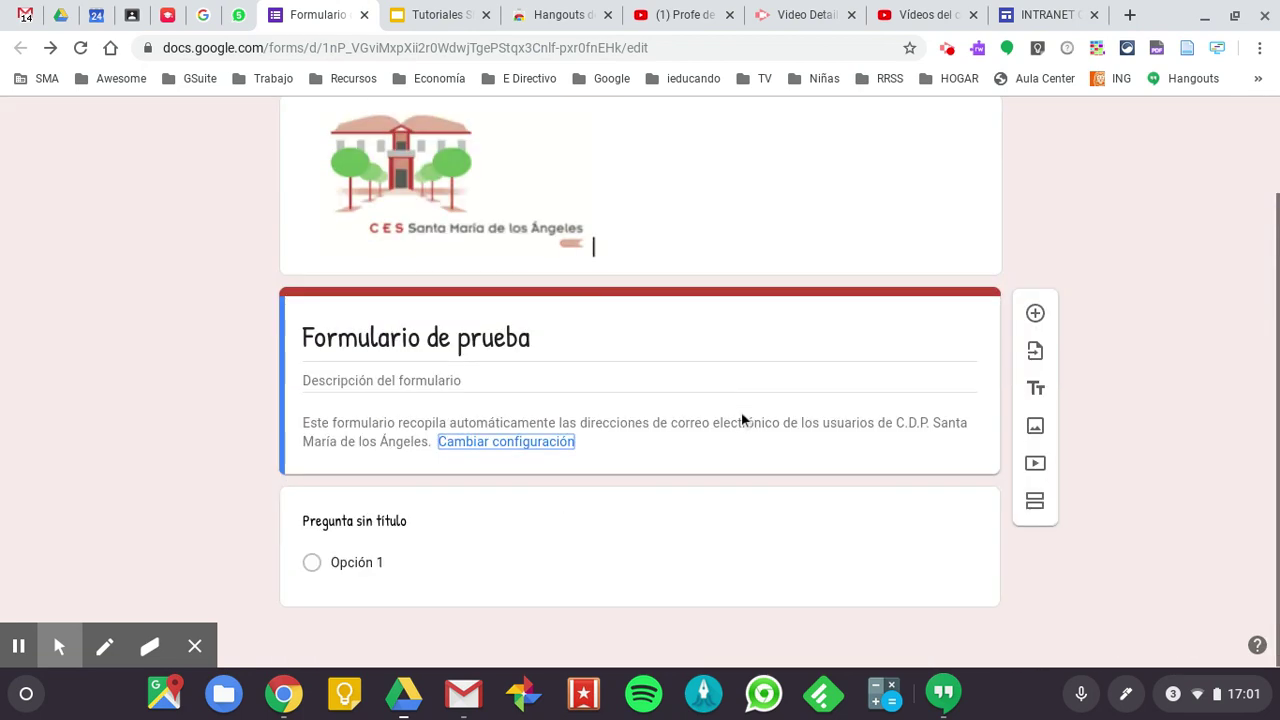
left_click(419, 526)
type("Pregu")
key("BackSpace")
key("BackSpace")
key("BackSpace")
type("Preg")
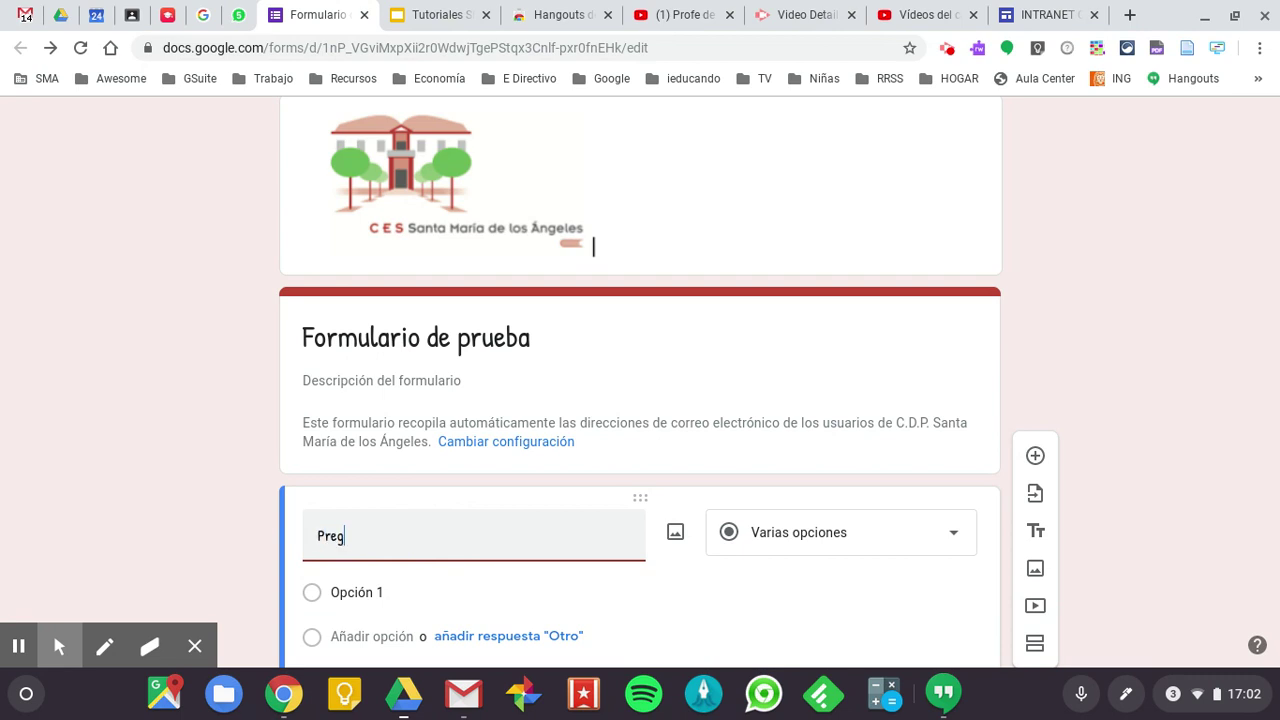
type("unta 1")
Add "Opción 2" and "Opción 3" below the first answer option of Pregunta 1.
scroll(363, 529, "down", 2)
left_click(375, 497)
key("Return")
key("Return")
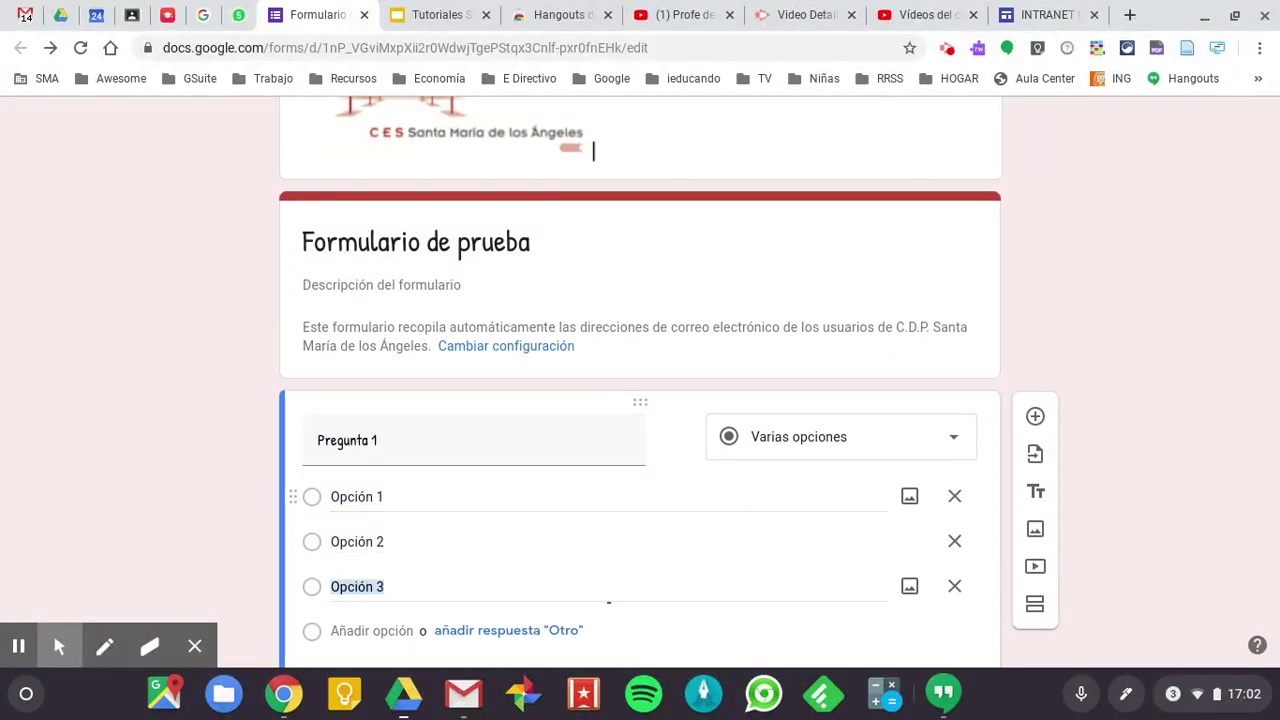
In the answer key of Pregunta 1, mark Opción 2 as correct and set the score to 10 points.
scroll(504, 503, "down", 4)
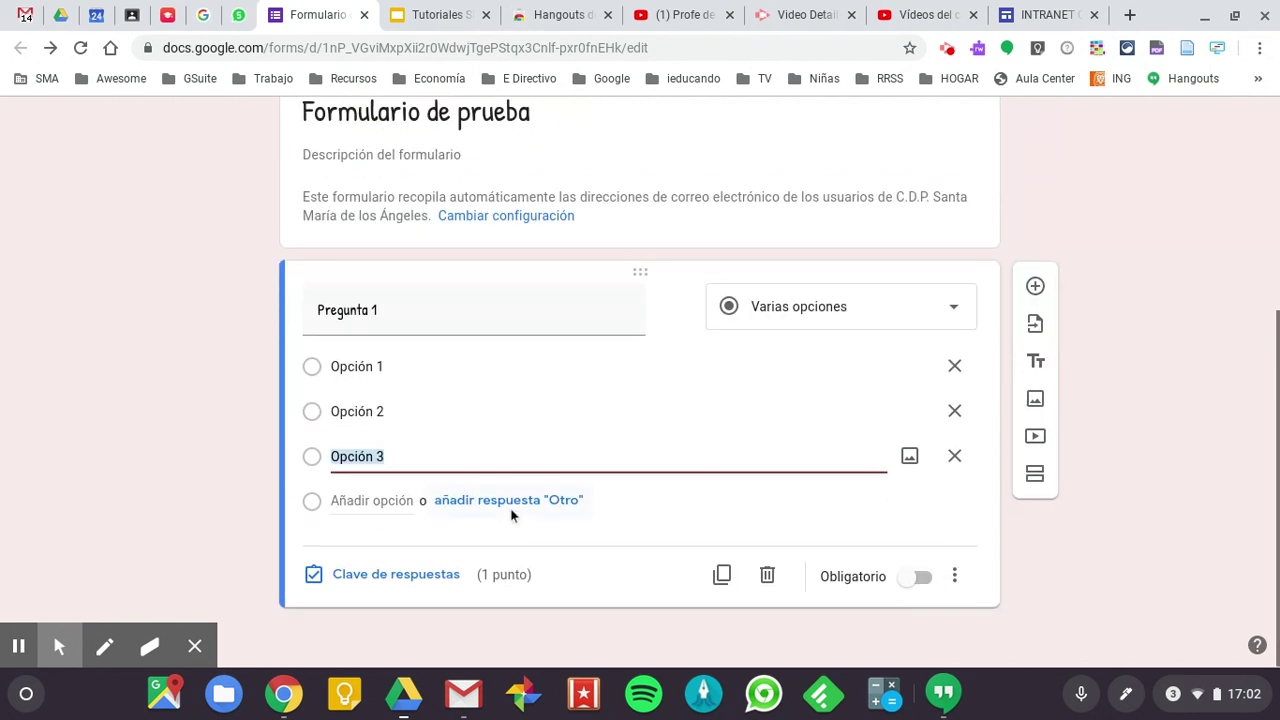
scroll(680, 446, "up", 8)
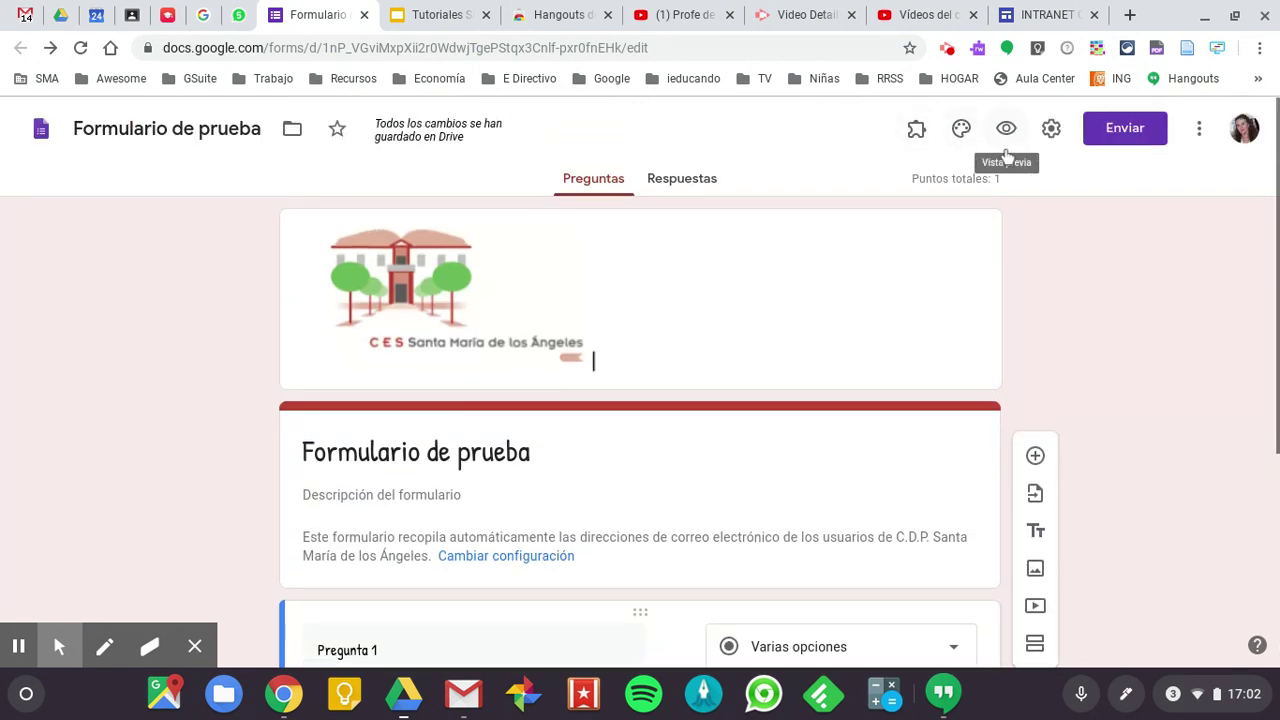
scroll(681, 340, "down", 3)
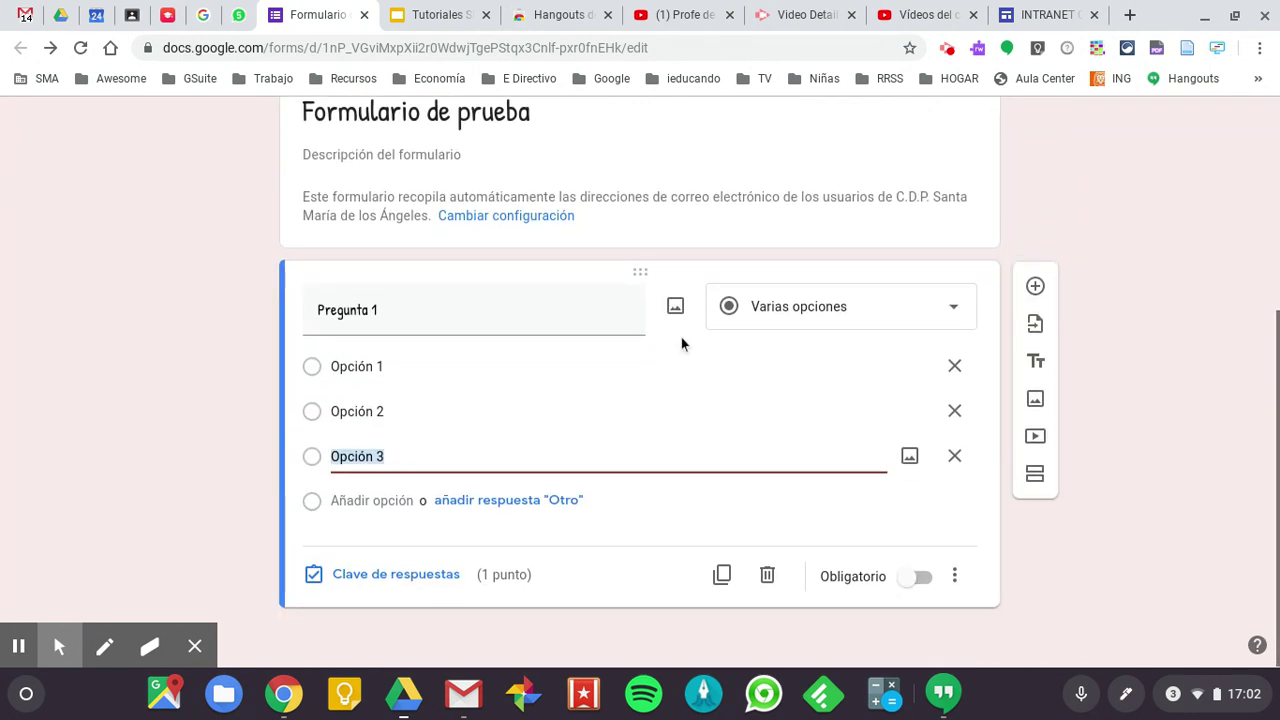
left_click(380, 578)
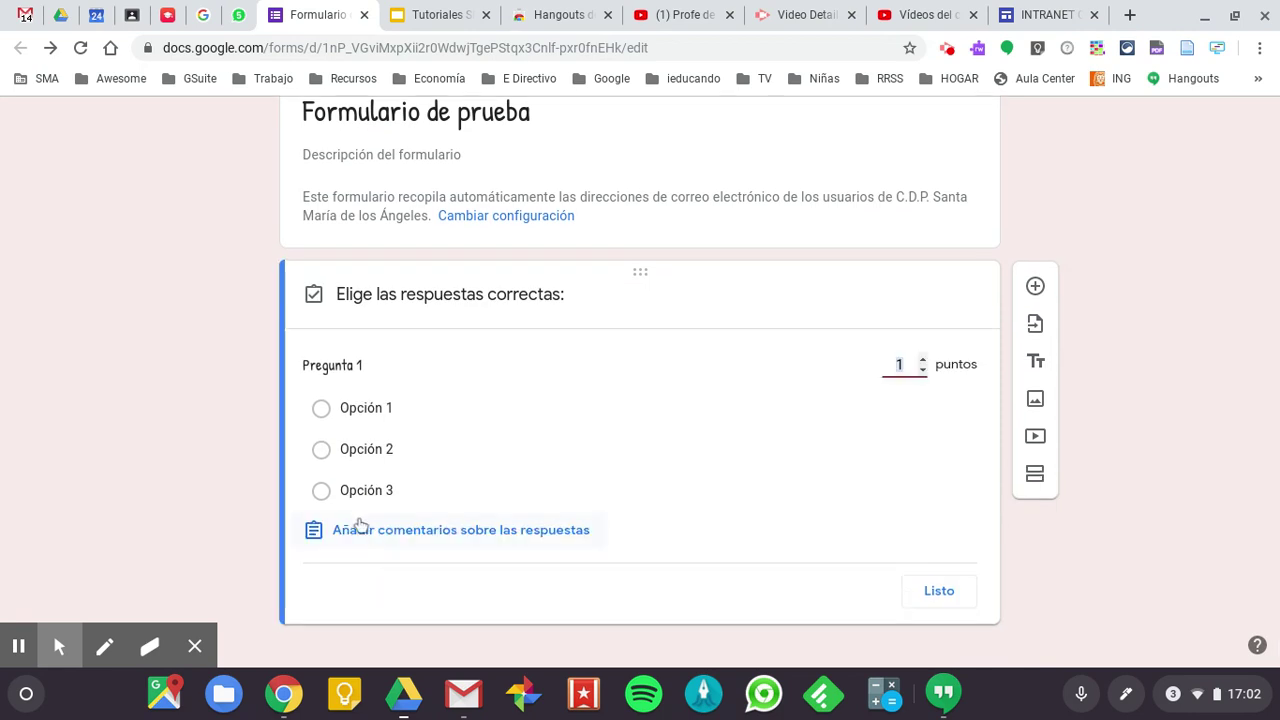
left_click(321, 449)
left_click(905, 364)
type("10")
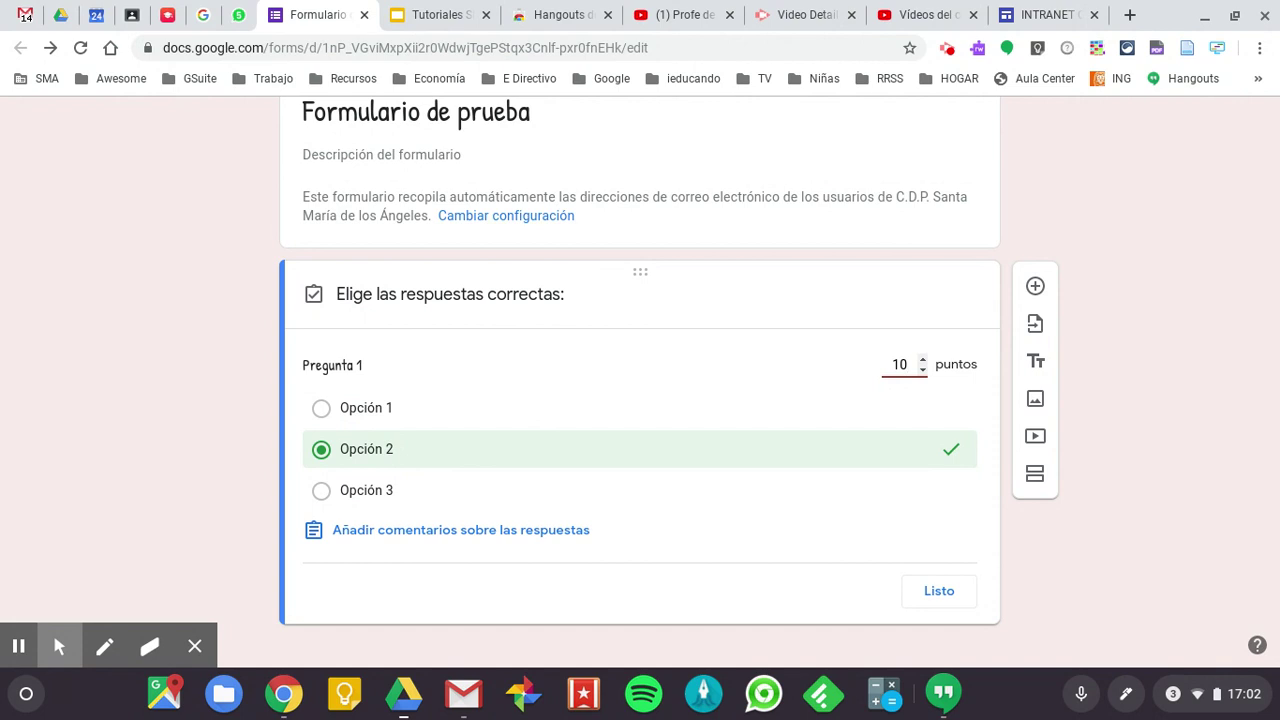
left_click(939, 592)
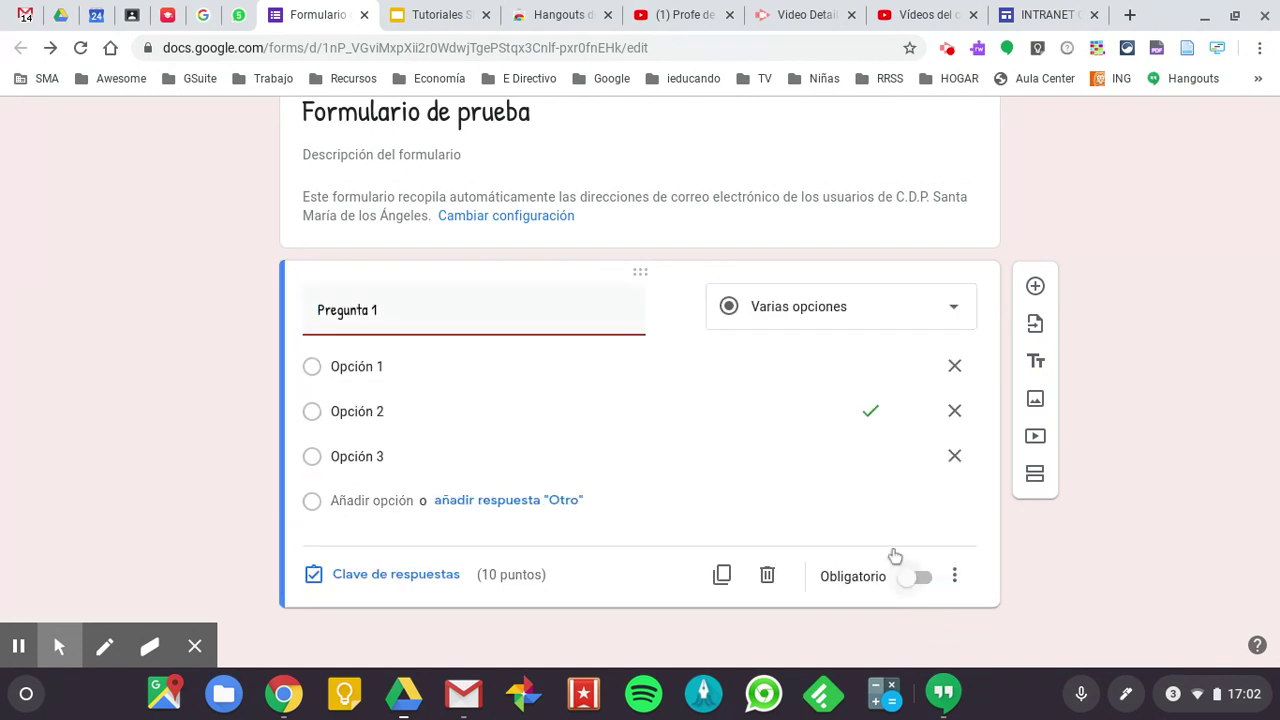
Preview the form, submit a test response choosing Opción 1, and return to the form editor.
scroll(1024, 207, "up", 4)
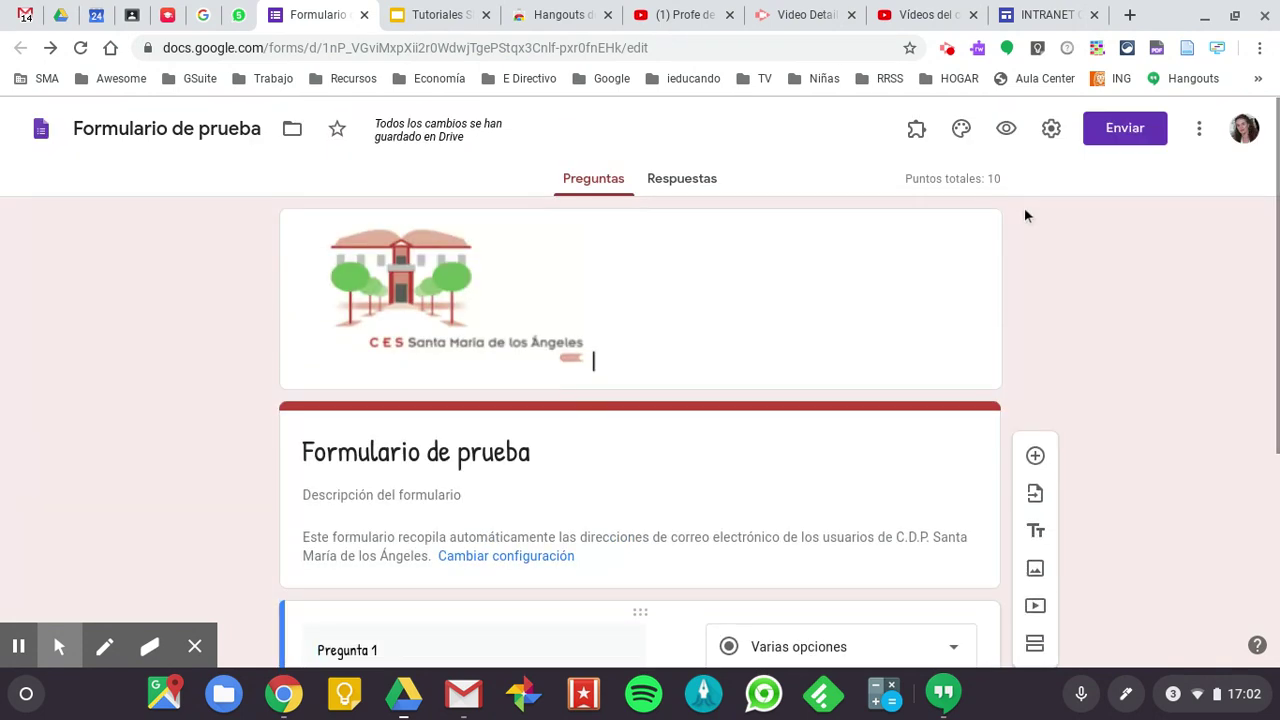
left_click(1005, 131)
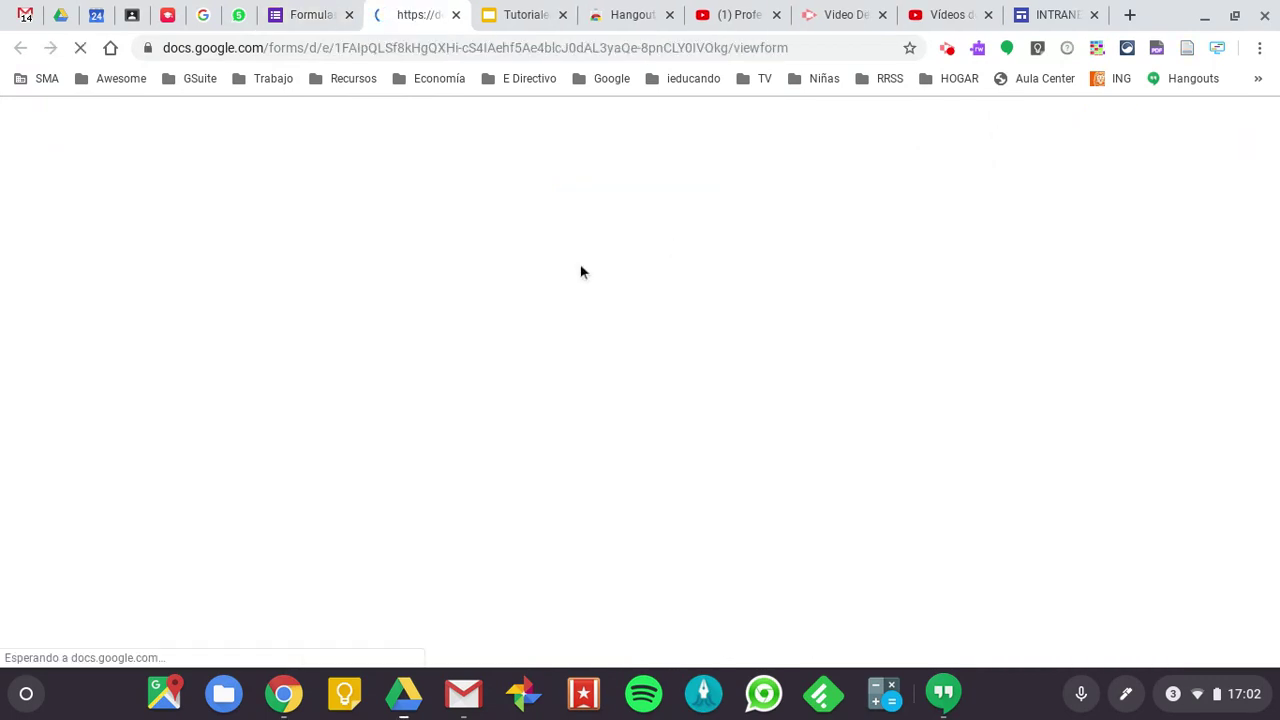
scroll(487, 417, "down", 2)
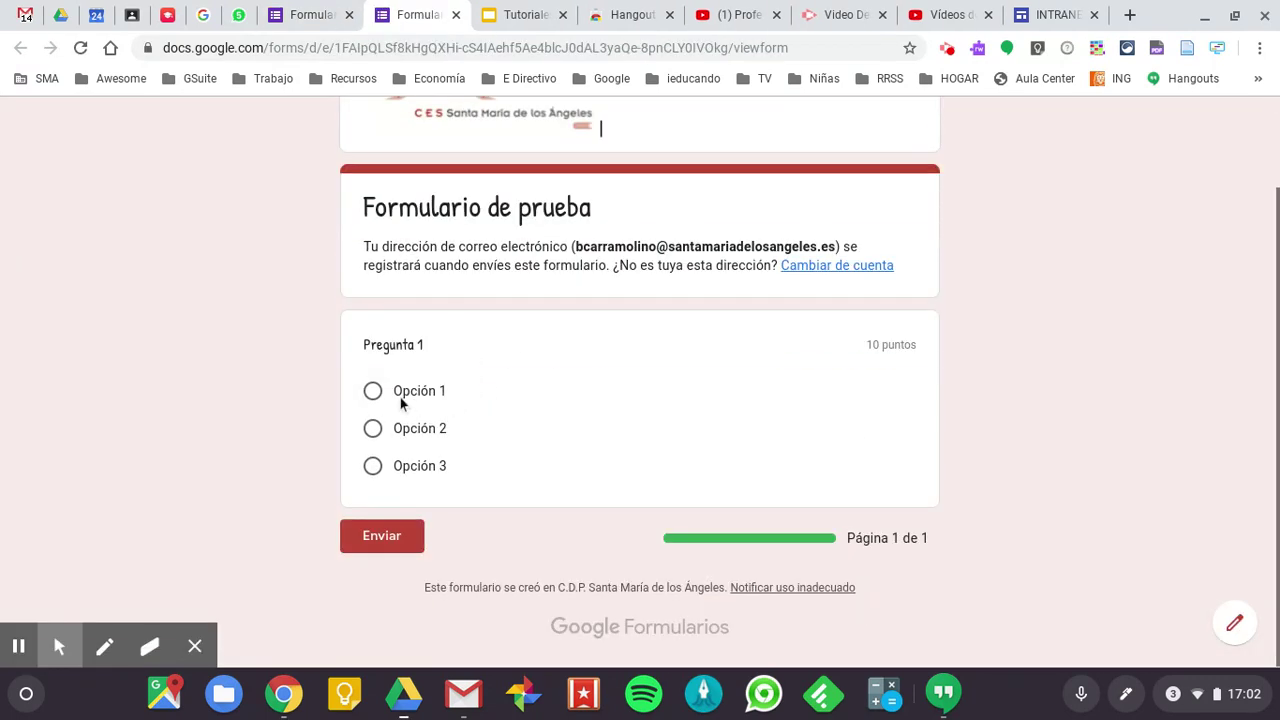
left_click(373, 391)
left_click(387, 538)
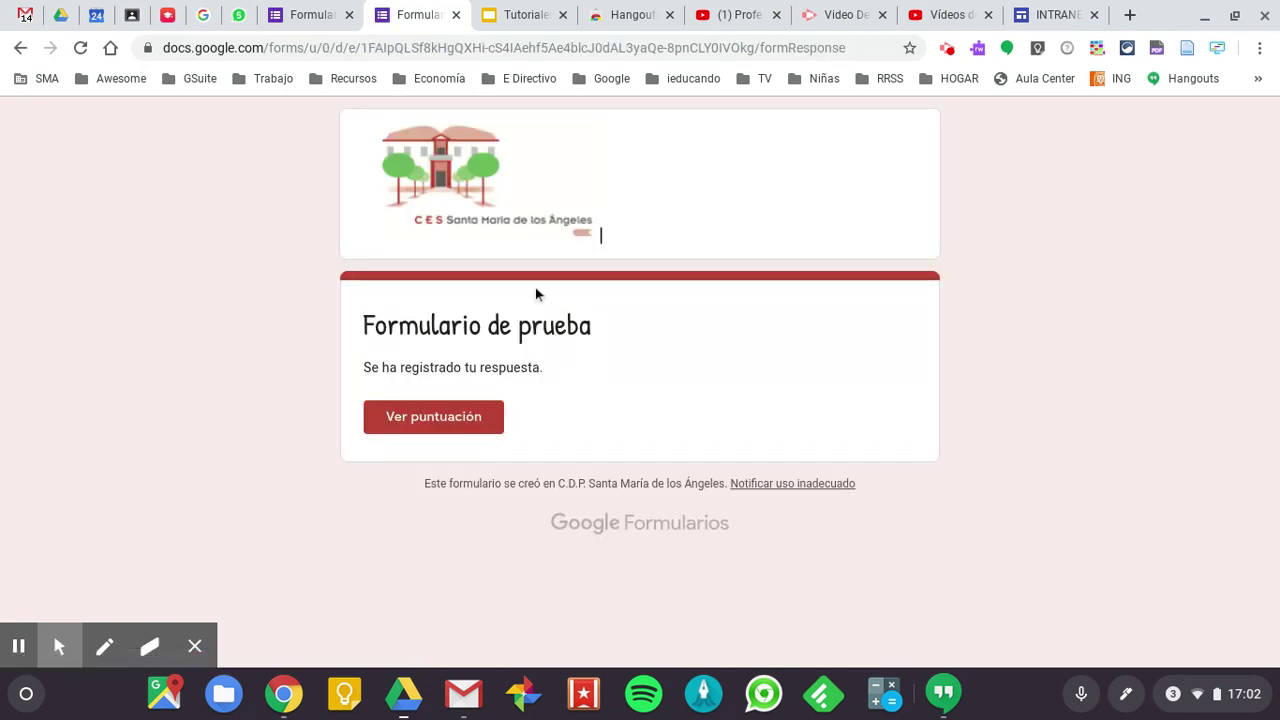
left_click(311, 18)
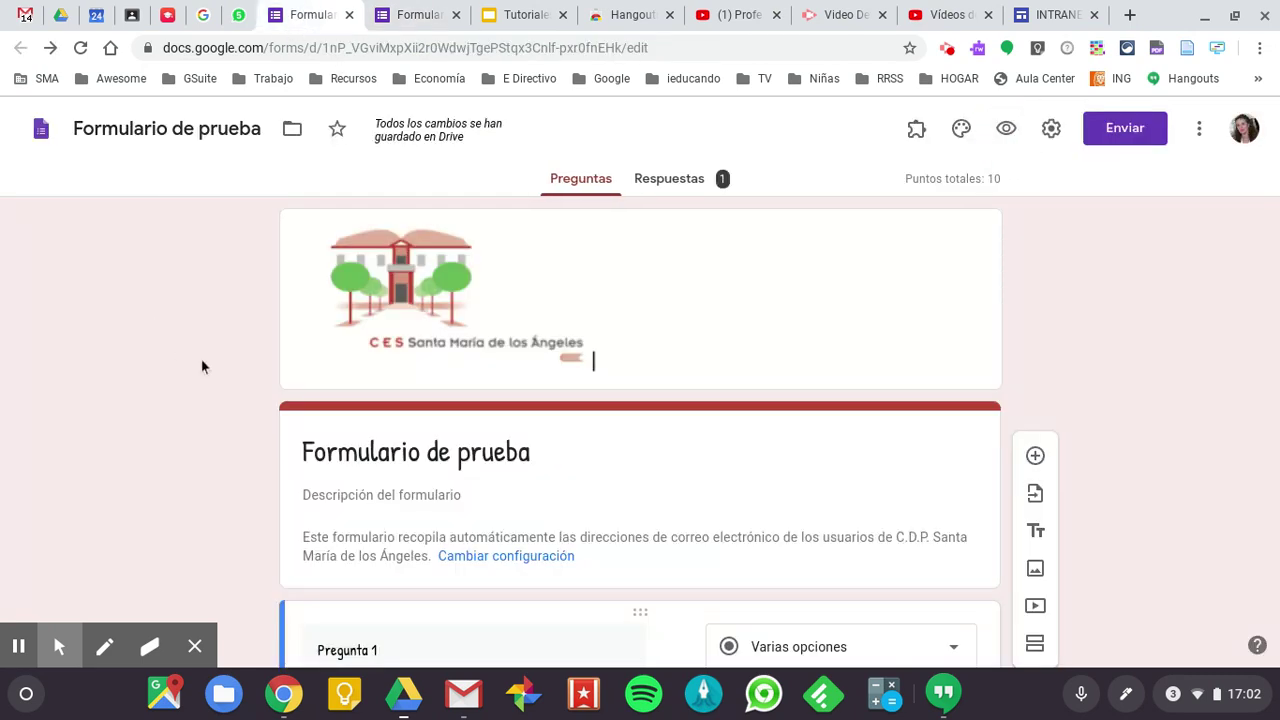
Review the score summary in the form's responses and stop the form from accepting more responses.
left_click(681, 186)
scroll(540, 446, "down", 3)
scroll(540, 446, "up", 3)
scroll(540, 446, "down", 3)
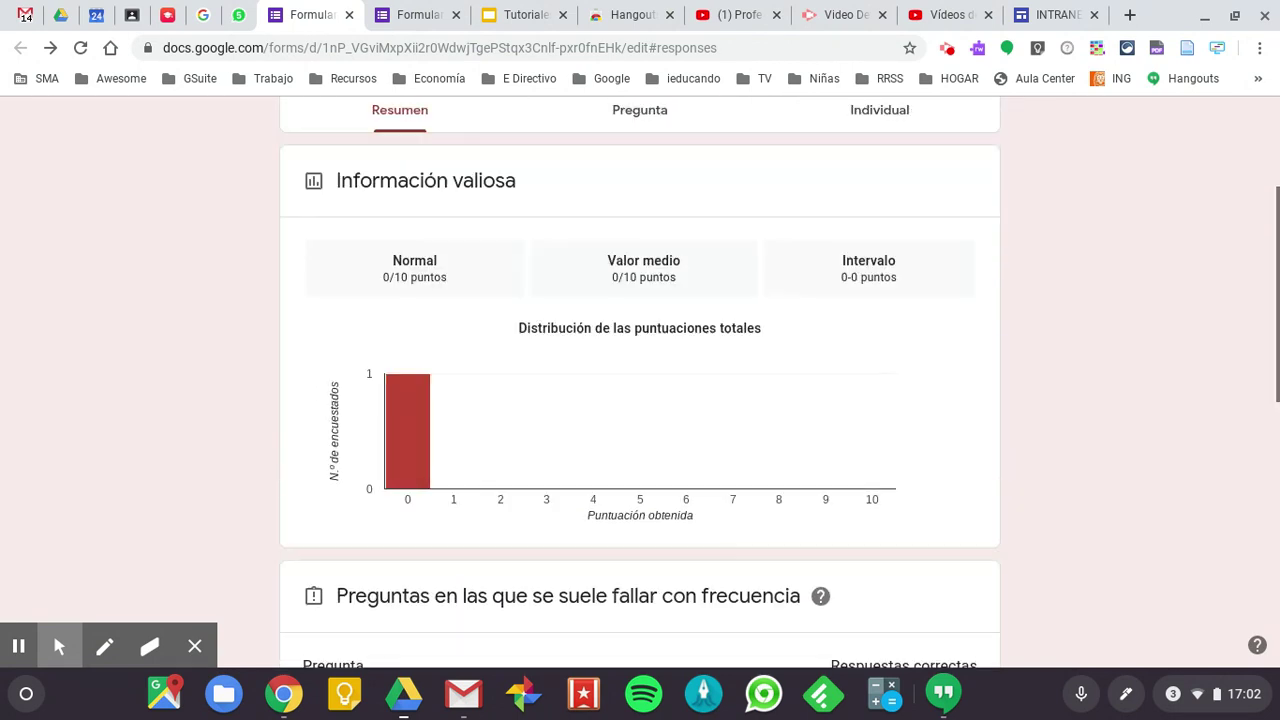
scroll(540, 446, "up", 3)
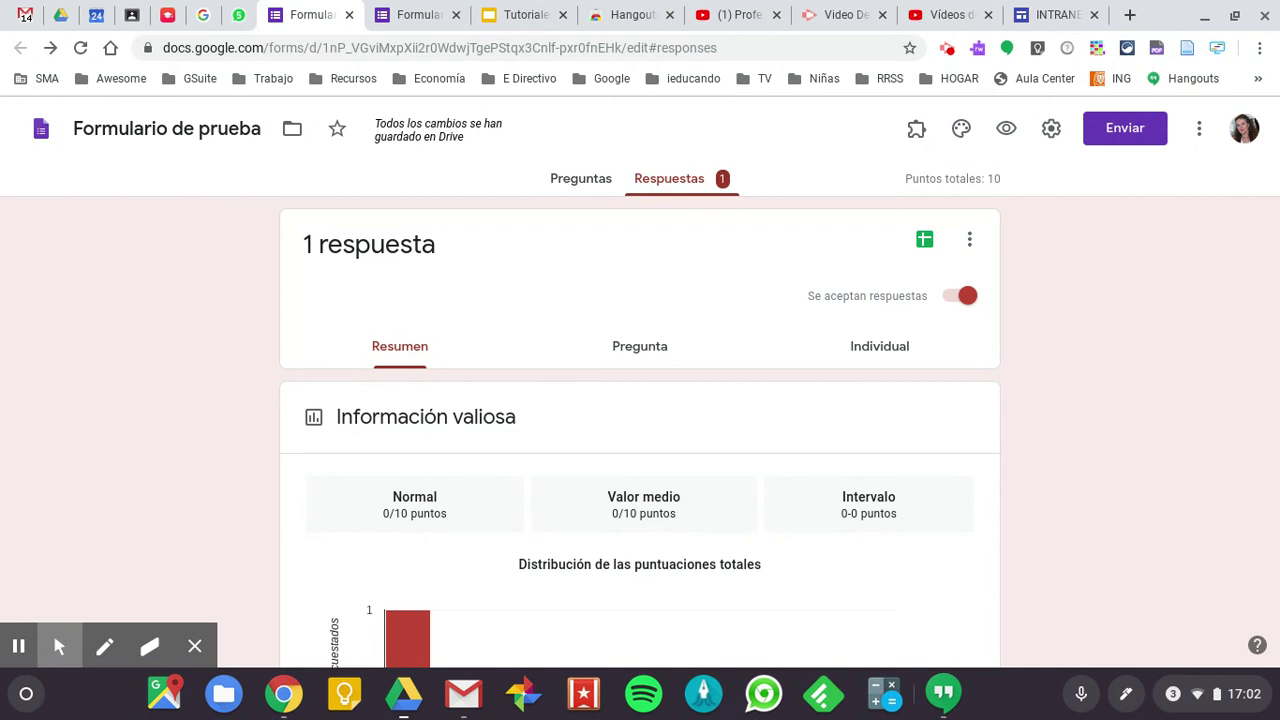
left_click(957, 309)
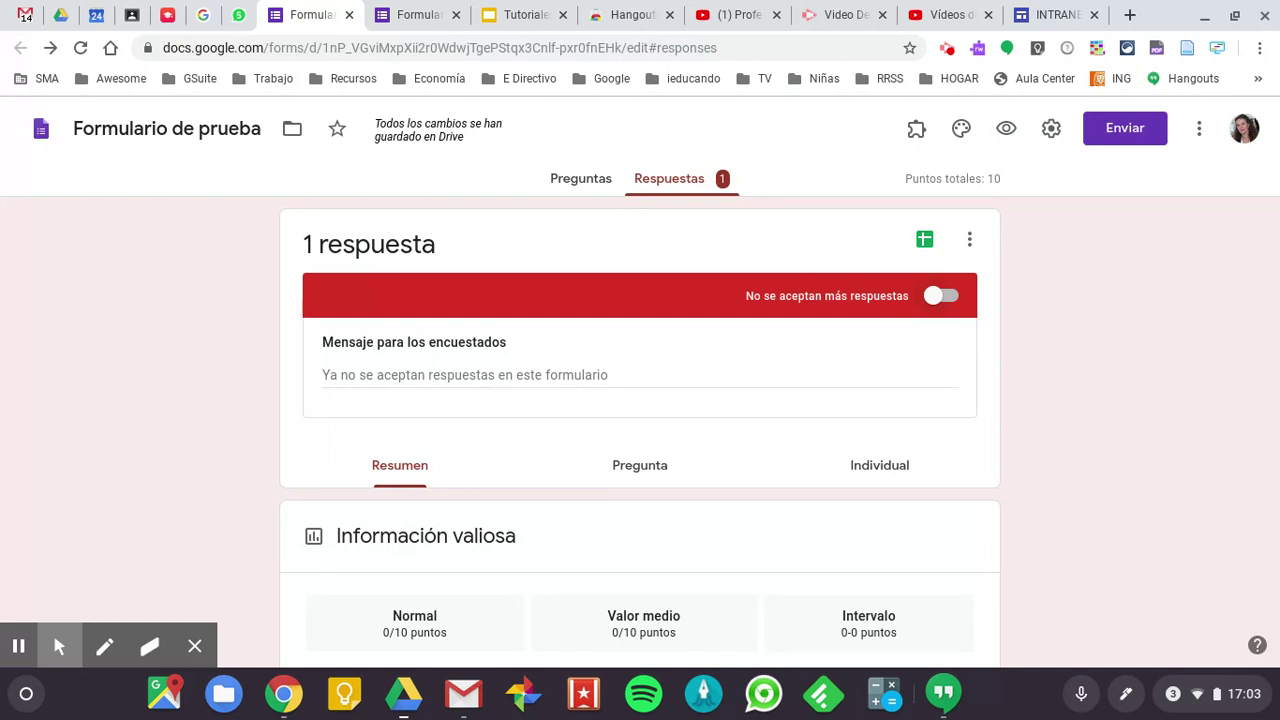
Create a new spreadsheet, "Formulario de prueba (respuestas)", as the response destination, check it, and return to the form's responses.
left_click(925, 241)
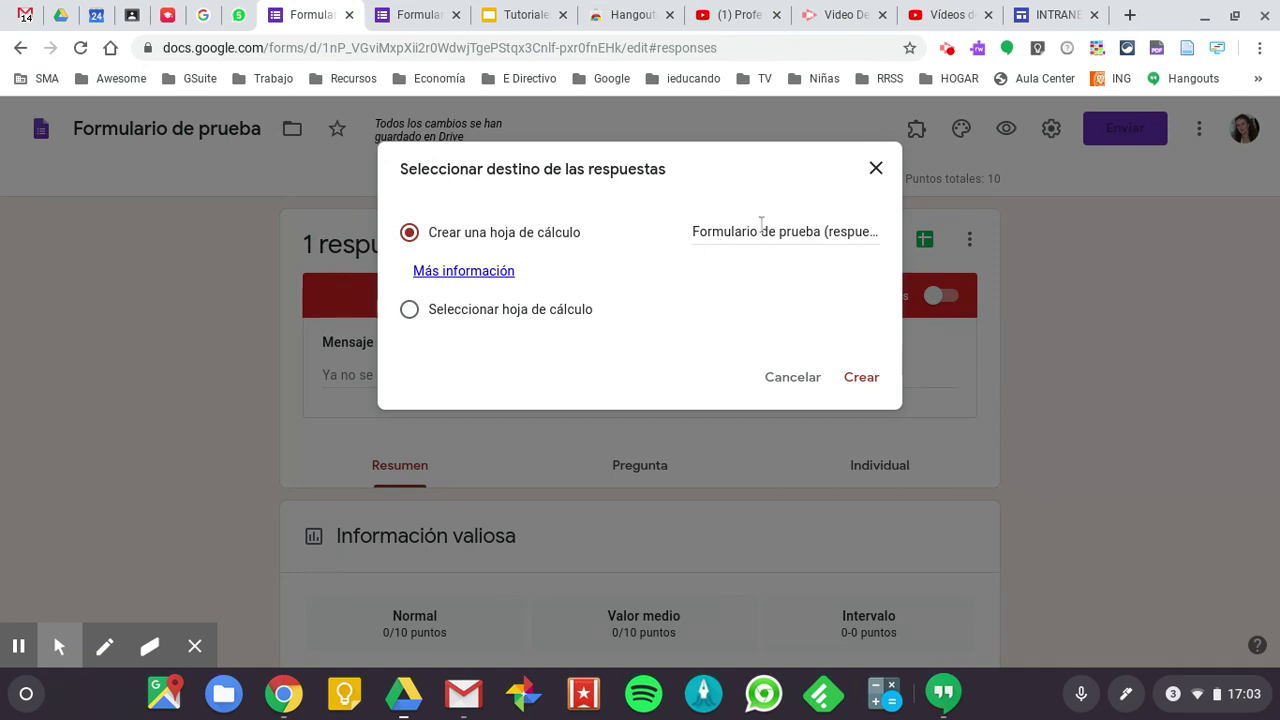
left_click(862, 380)
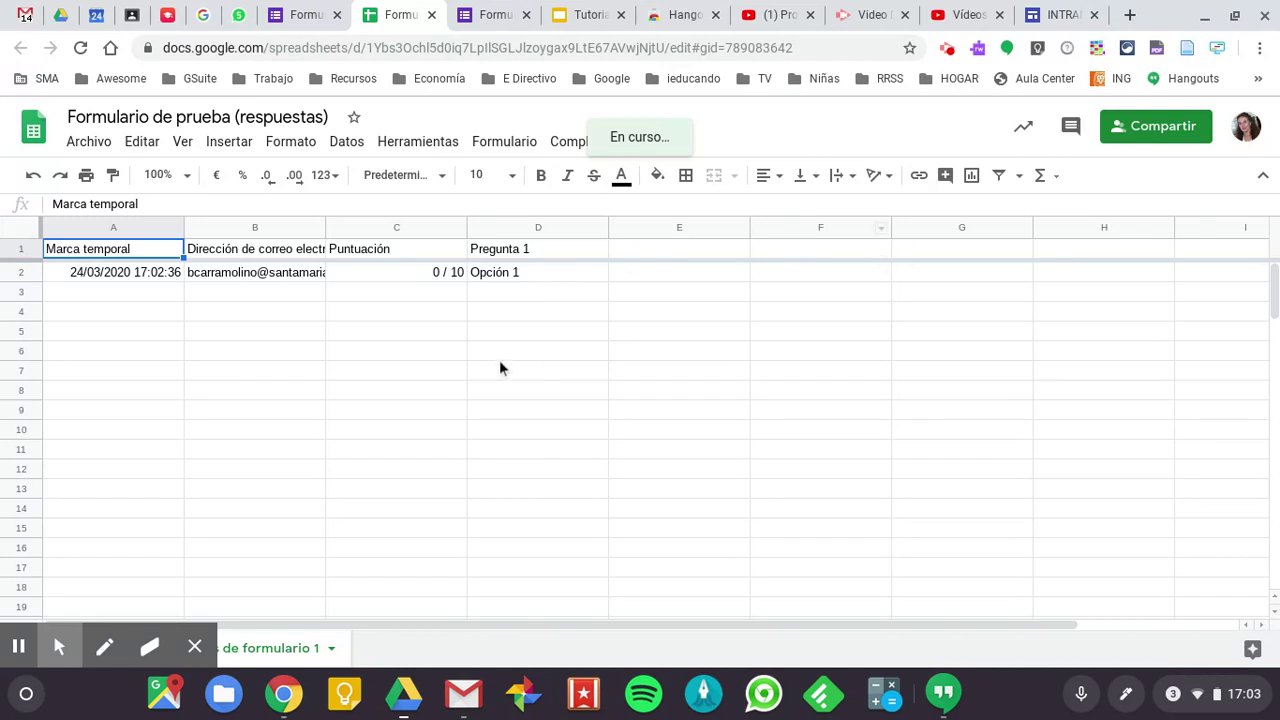
left_click(307, 15)
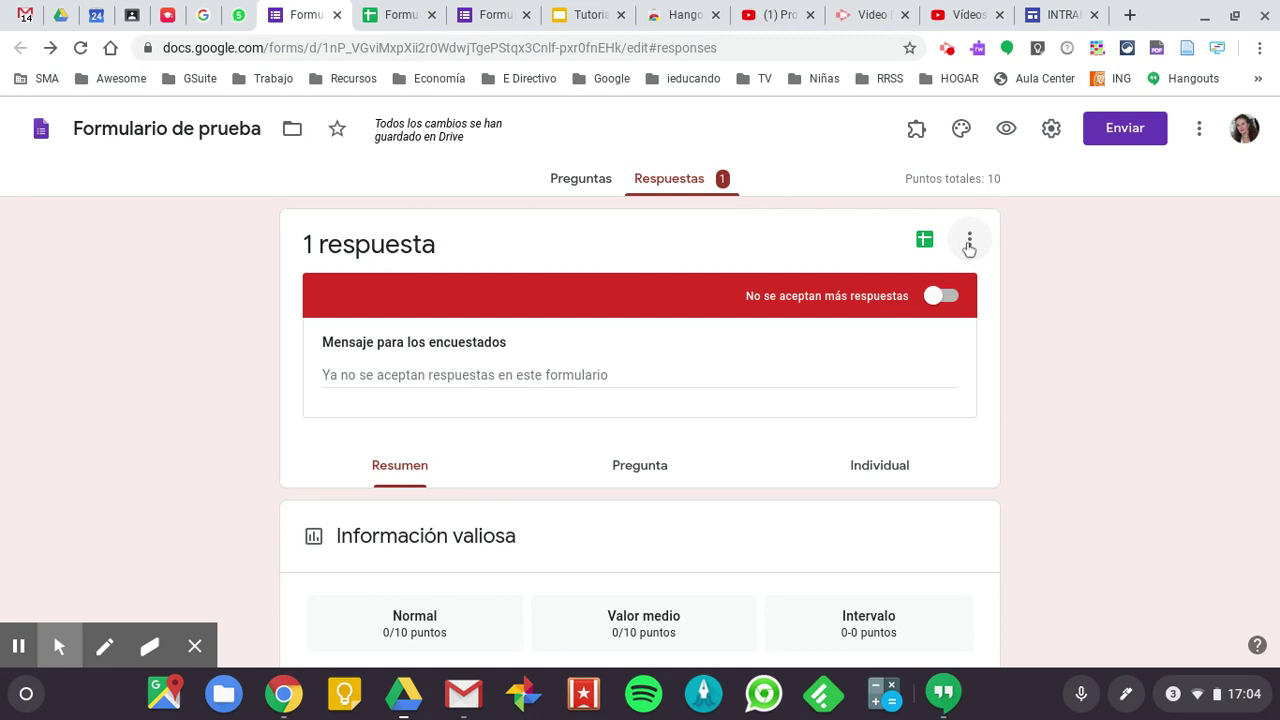
left_click(402, 15)
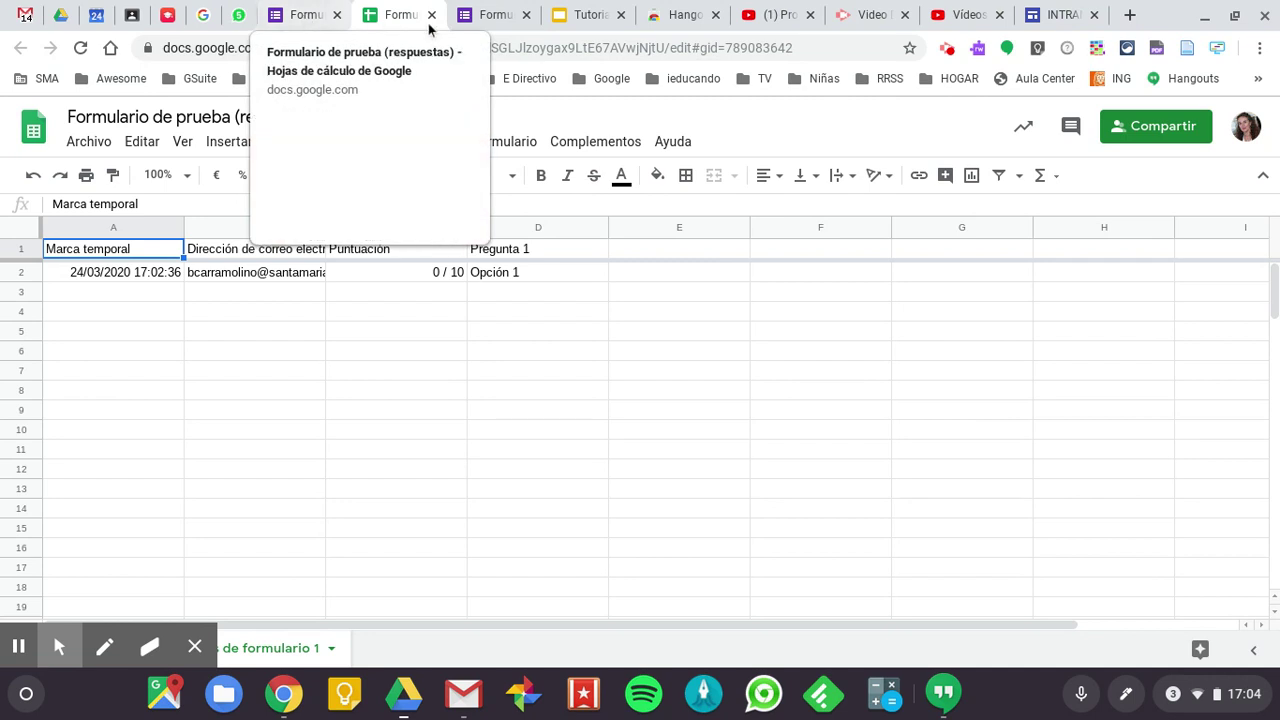
left_click(296, 22)
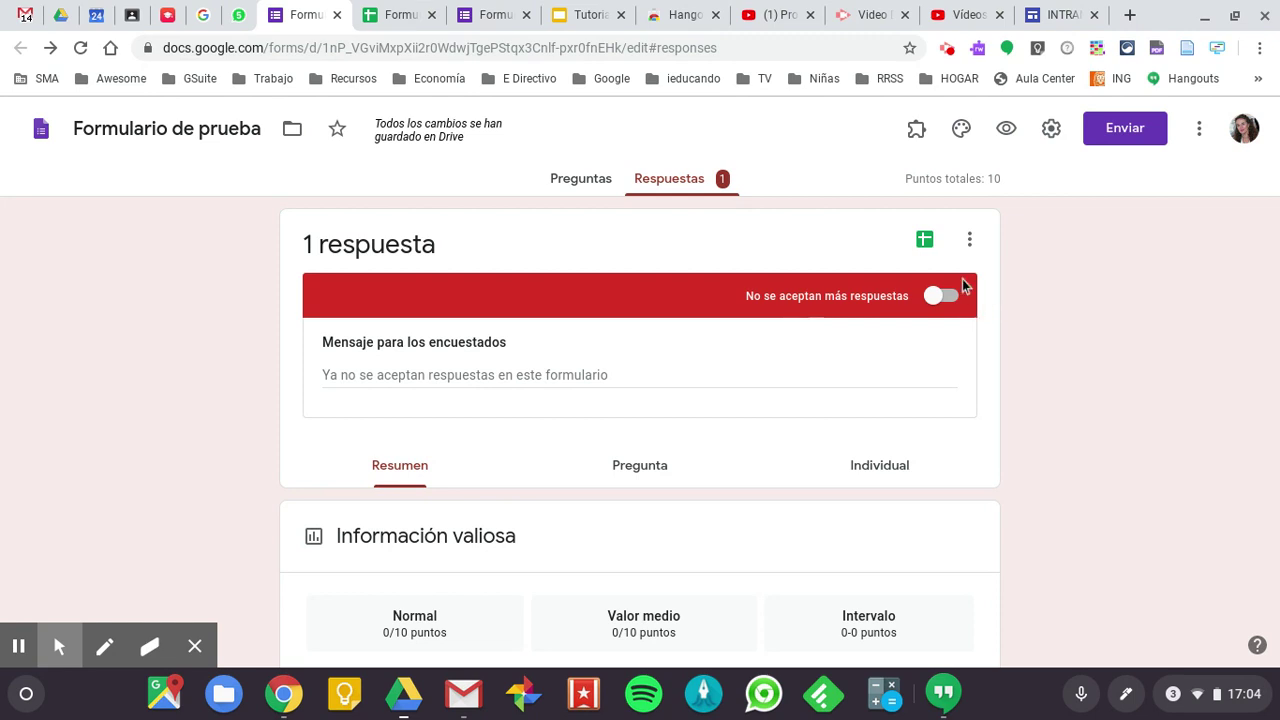
Delete all responses of the form and set it to accept responses again.
left_click(969, 242)
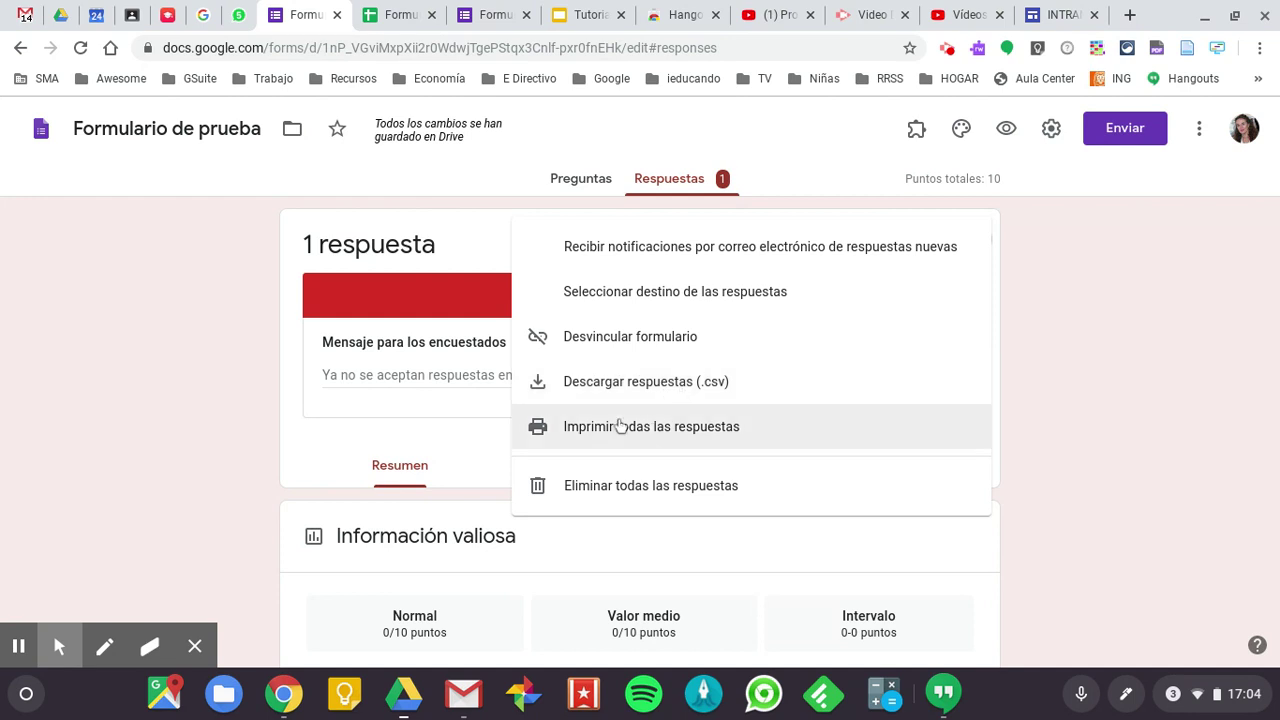
left_click(624, 490)
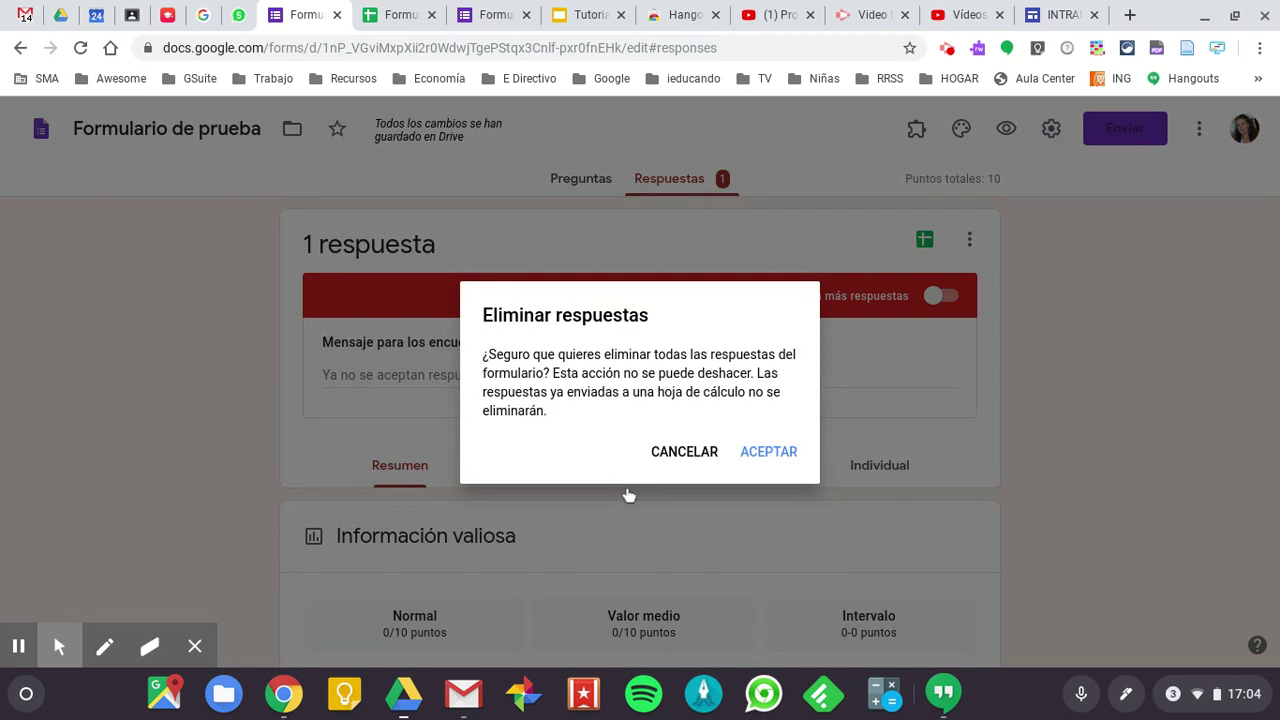
left_click(766, 452)
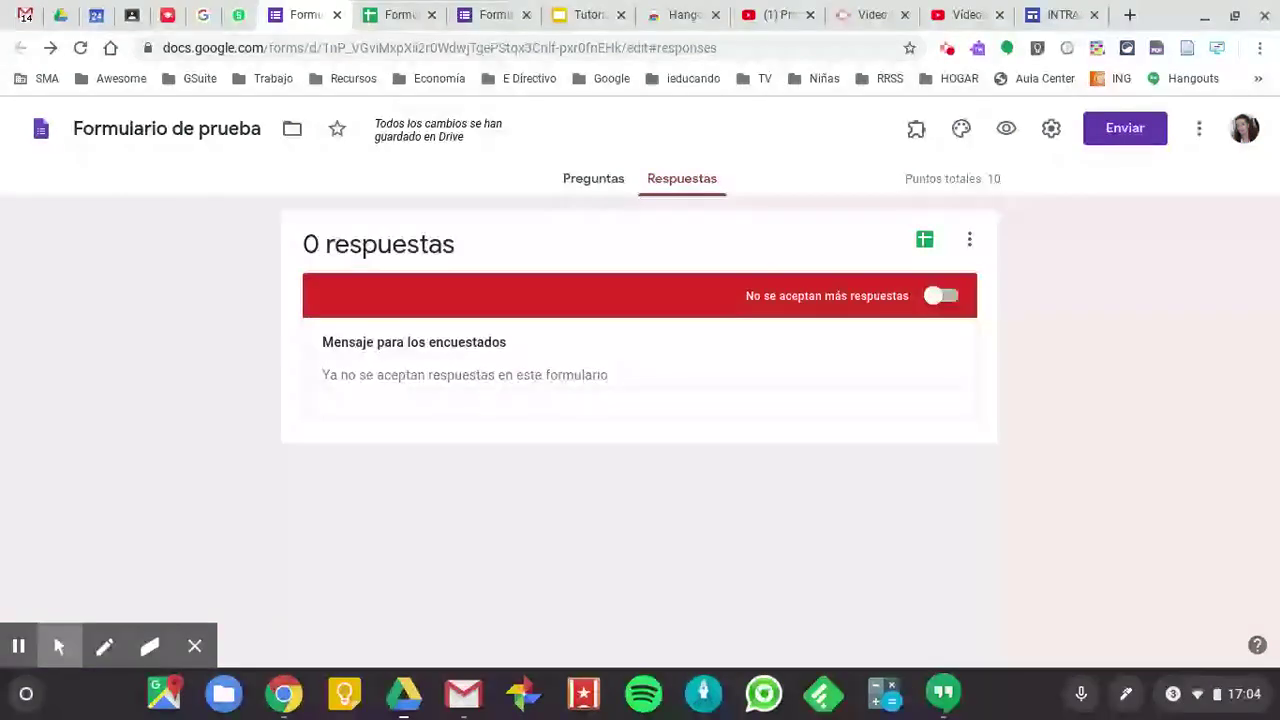
left_click(941, 296)
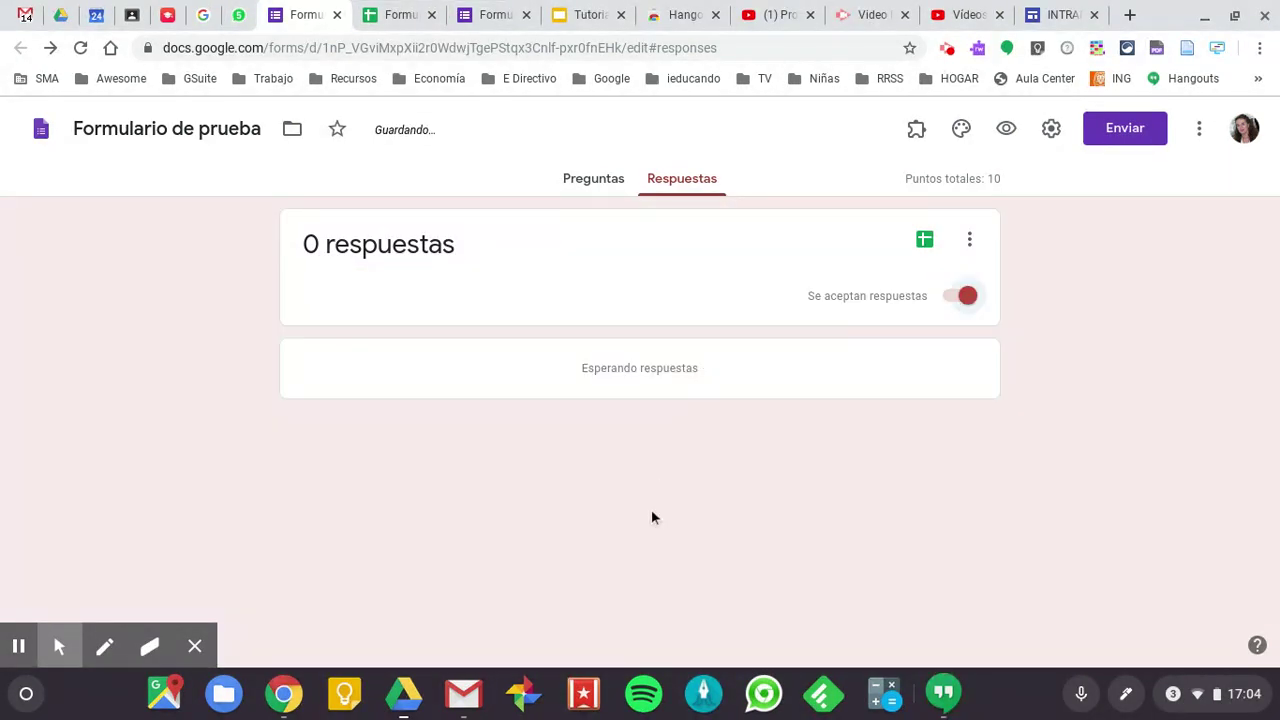
Return to the form's questions and open the additional form options, such as copying, printing and adding collaborators.
left_click(583, 182)
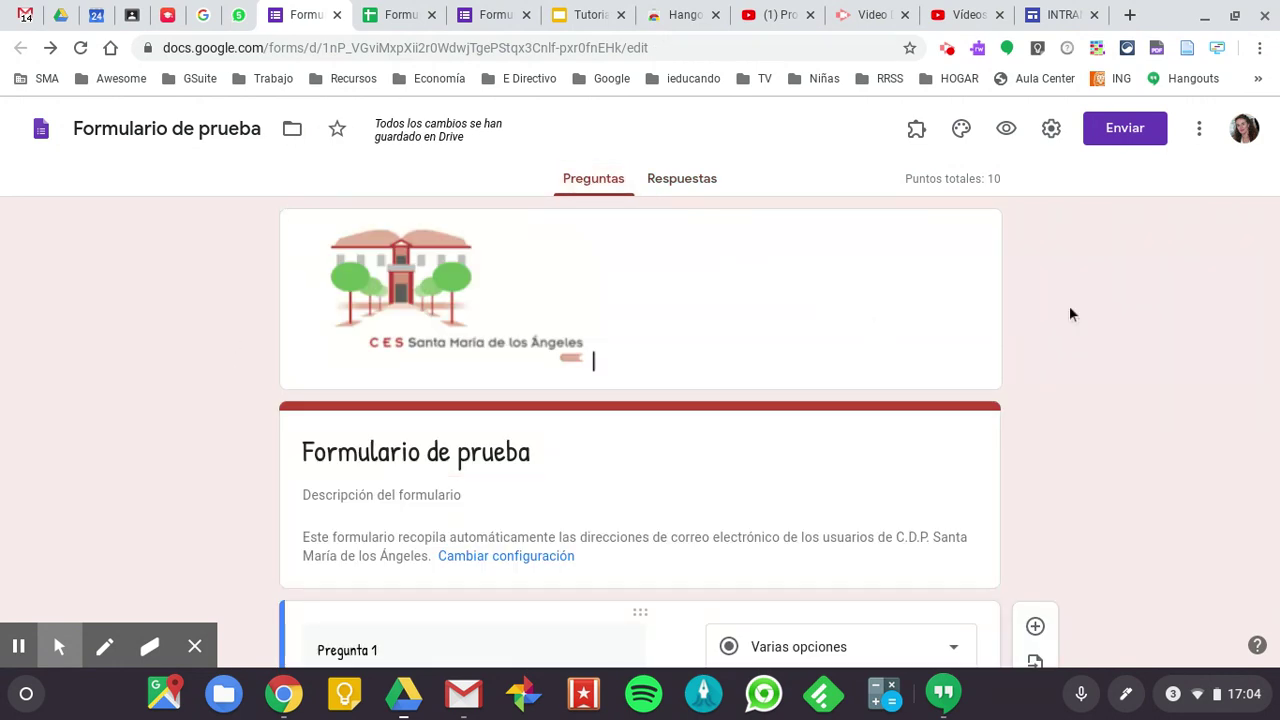
scroll(1069, 314, "down", 2)
scroll(1069, 314, "up", 2)
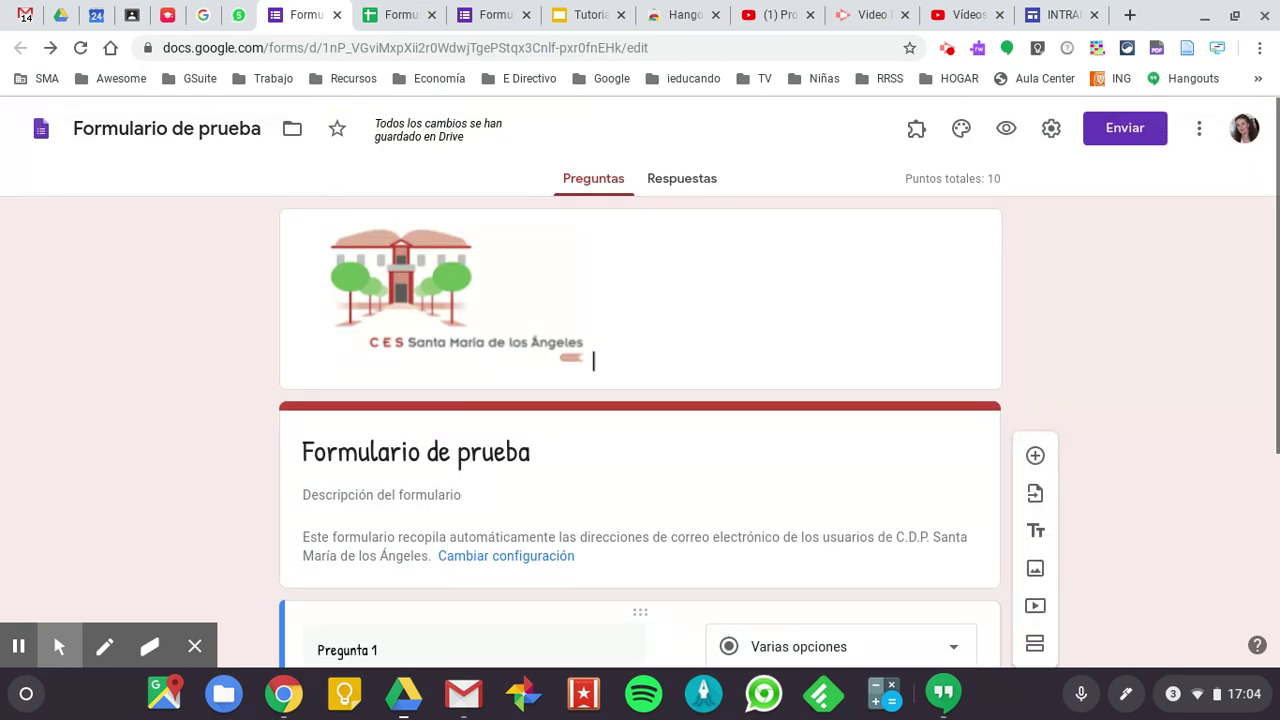
left_click(1200, 128)
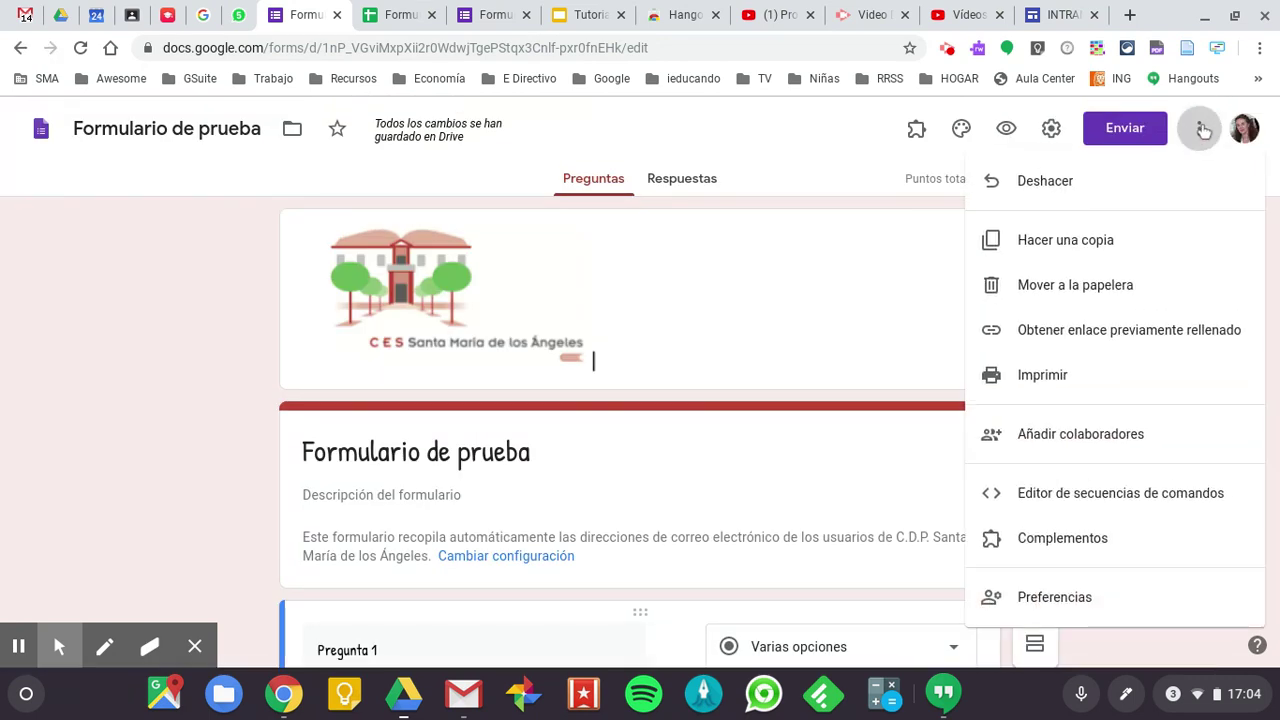
left_click(838, 181)
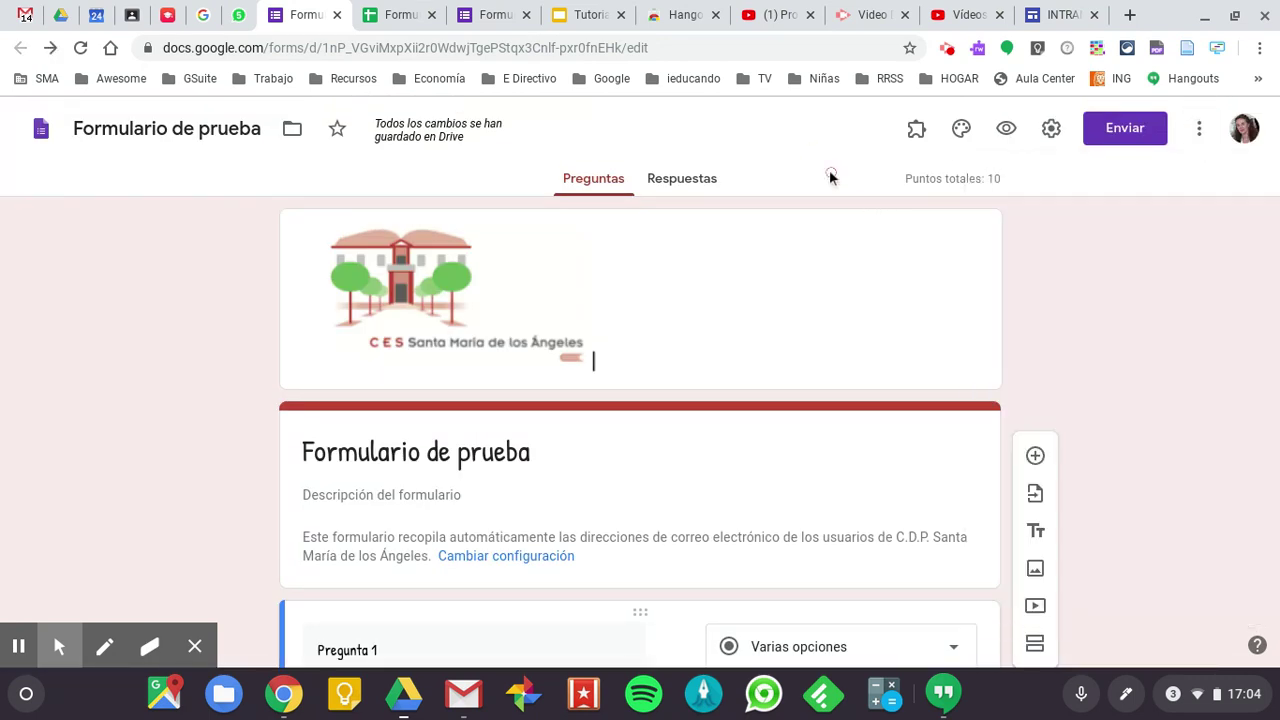
left_click(1200, 130)
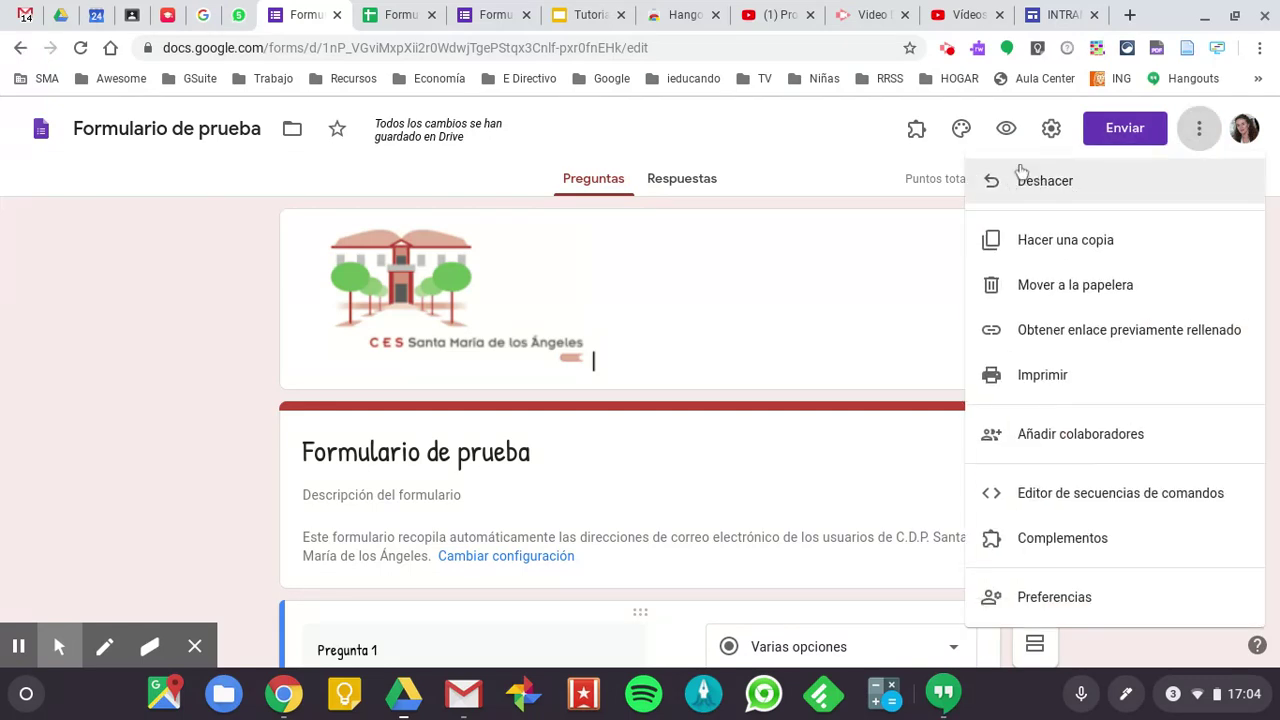